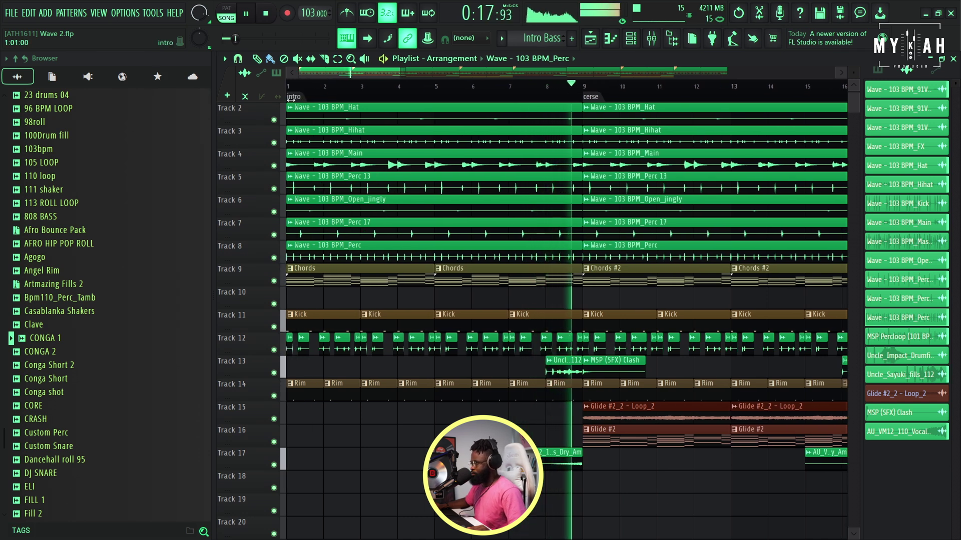
Step: Stop playback, list the Unsorted channels in the channel rack, and open the Omnisphere instrument holding the Clipped Sines Bass patch
left_click(291, 98)
key("space")
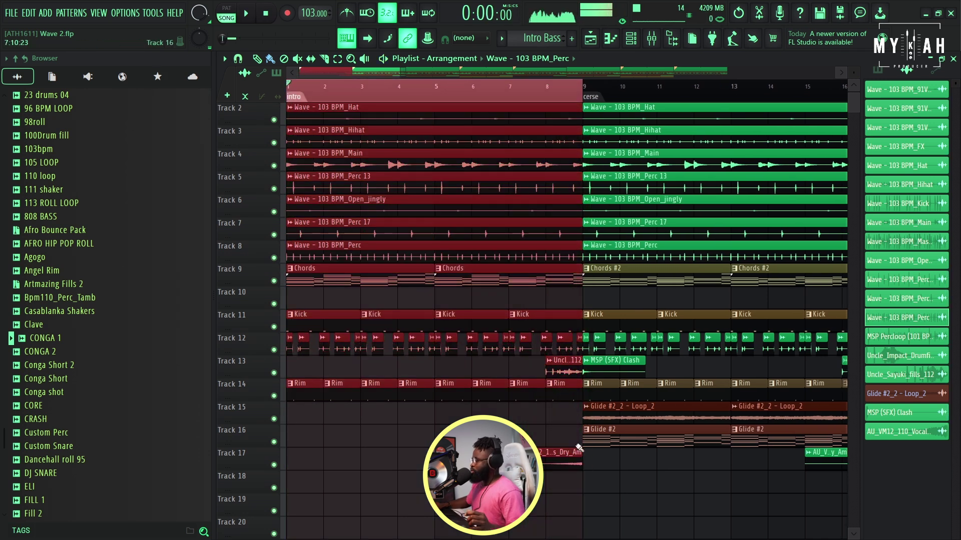
left_click(631, 38)
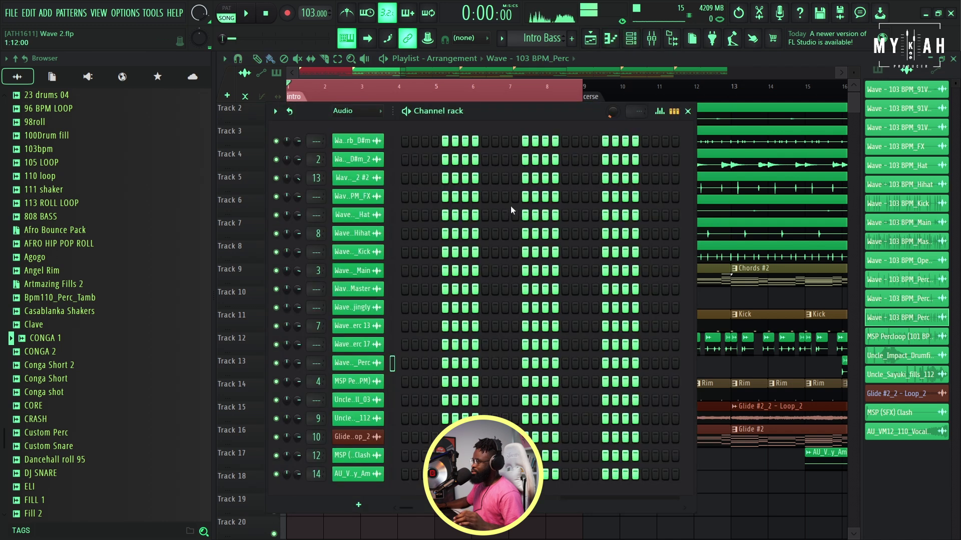
right_click(357, 161)
left_click(373, 165)
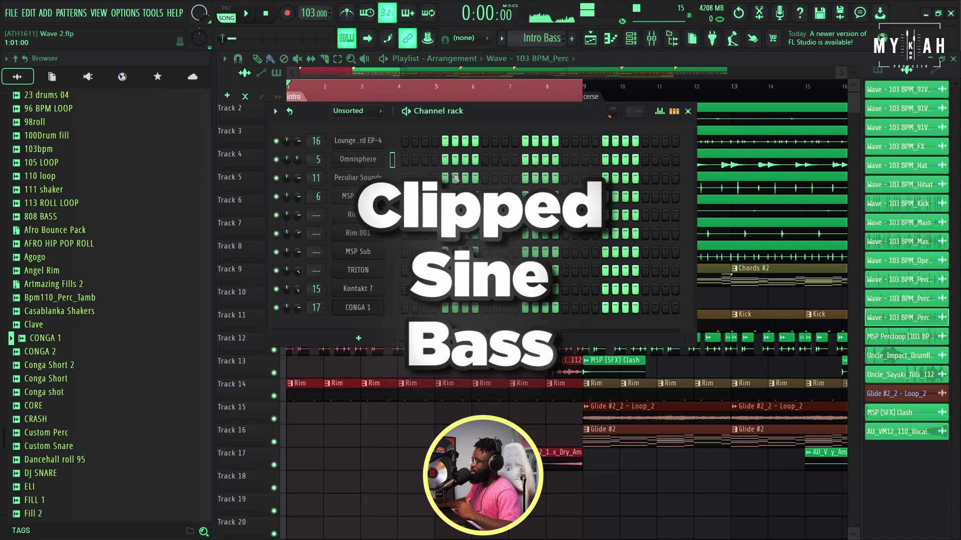
left_click(358, 159)
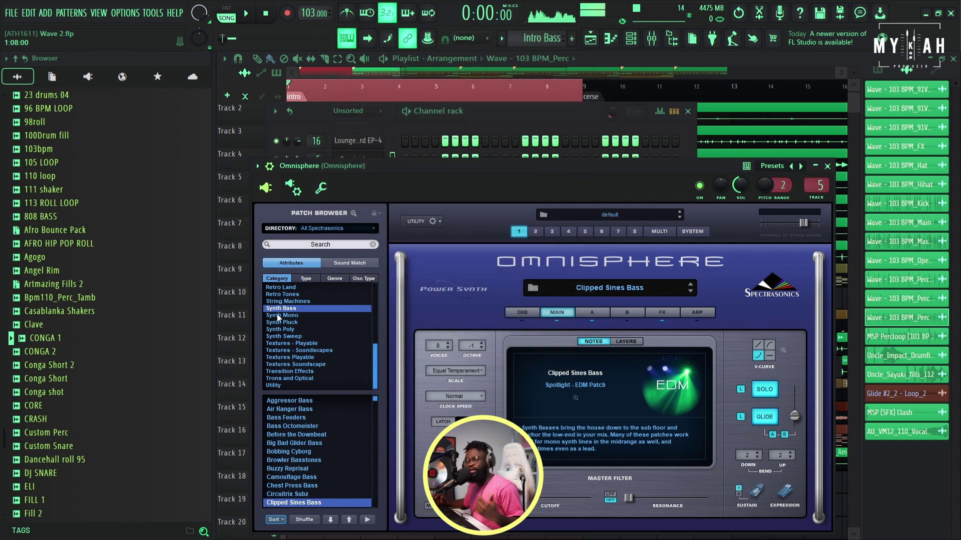
left_click_drag(423, 165, 421, 118)
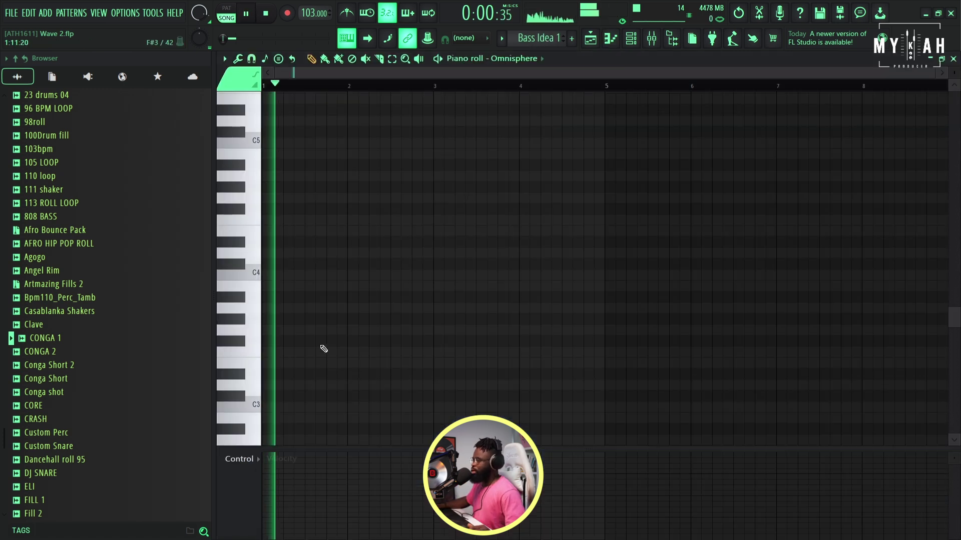
Step: Draw a three-beat D4 note at the start of bar 1 for Omnisphere, raise its velocity to about 93%, and audition it
key("space")
scroll(311, 330, "up", 3)
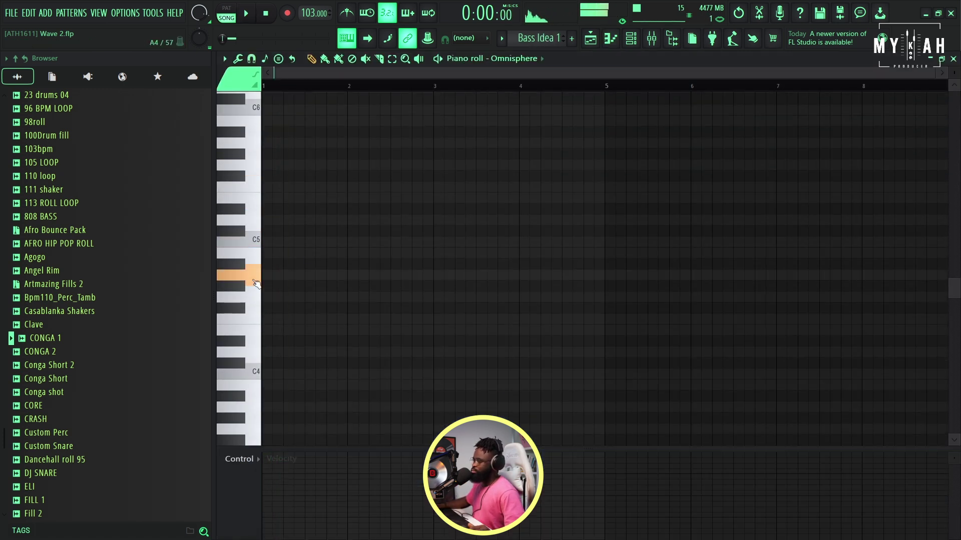
scroll(290, 340, "down", 2)
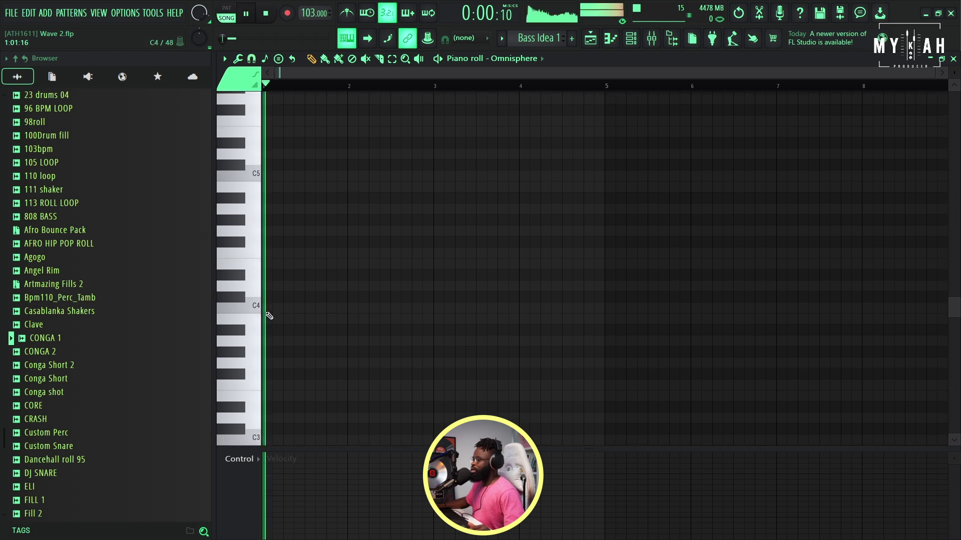
left_click(265, 286)
left_click_drag(270, 286, 329, 291)
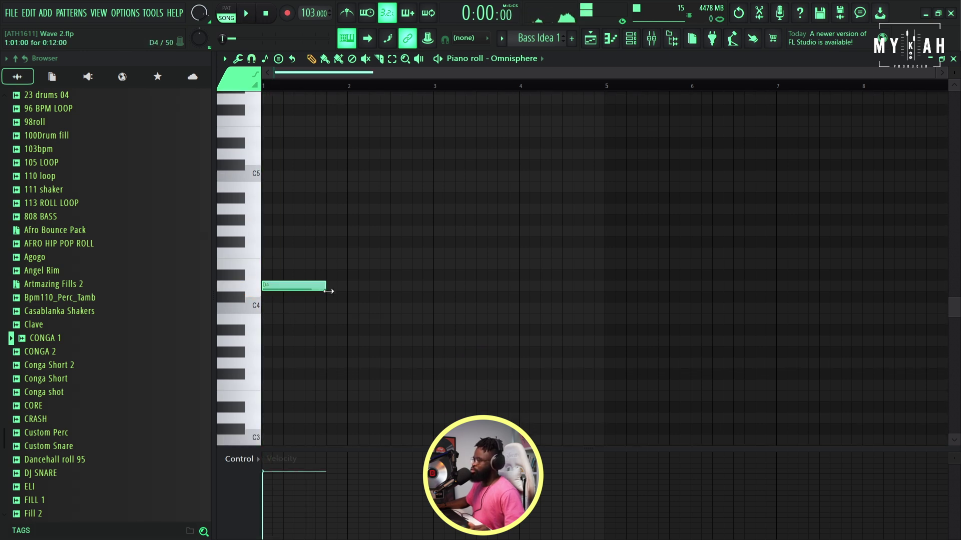
key("space")
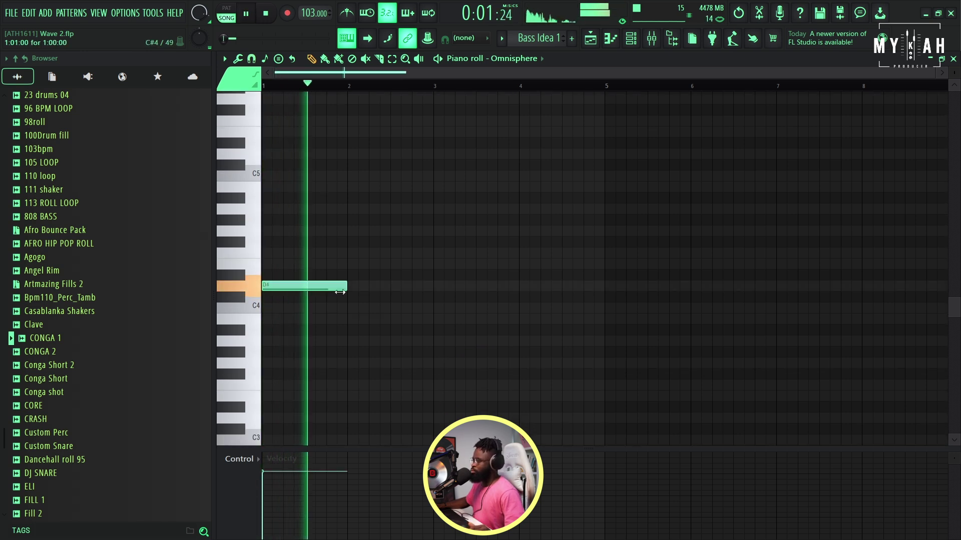
left_click_drag(340, 292, 328, 291)
key("space")
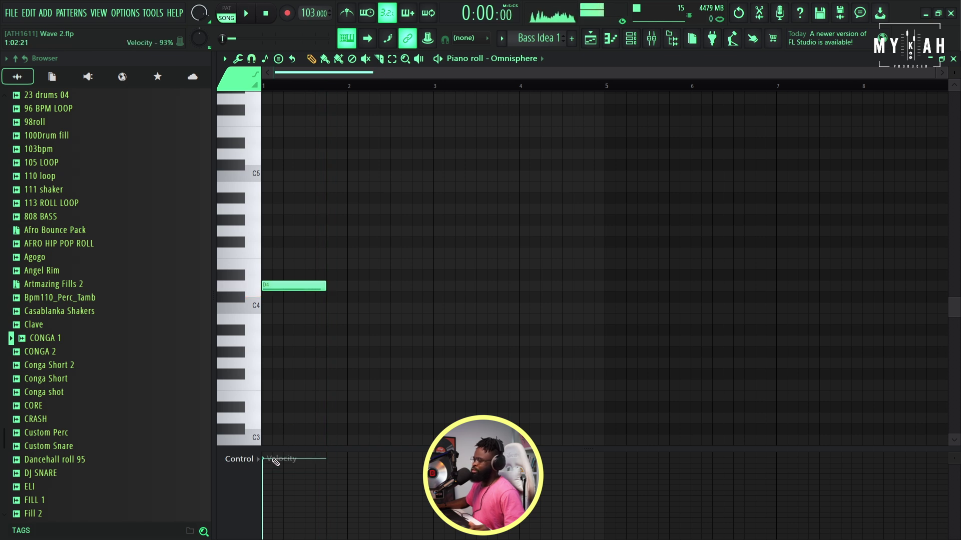
key("space")
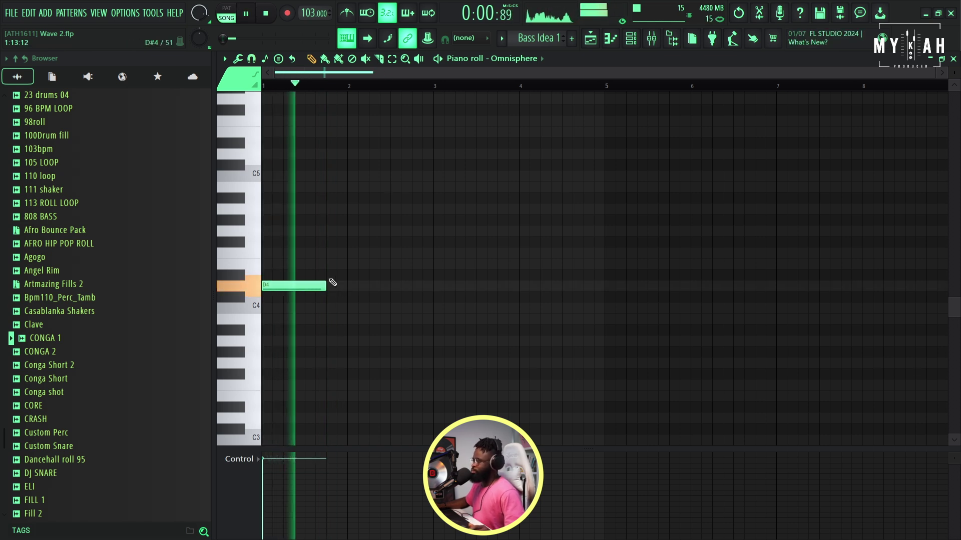
key("space")
Step: Add a one-beat E4 note directly after the D4 note in bar 1 and play it back
left_click(329, 264)
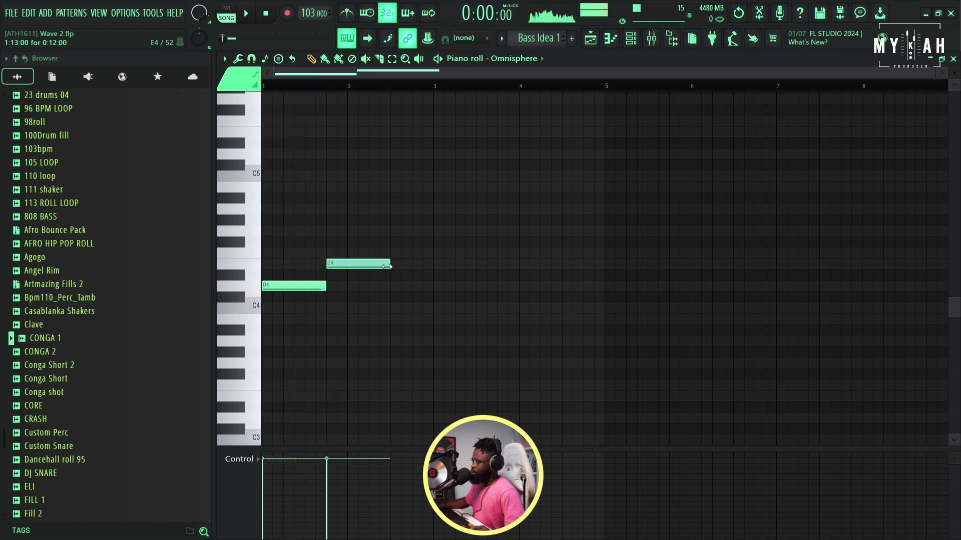
left_click_drag(386, 267, 347, 267)
key("space")
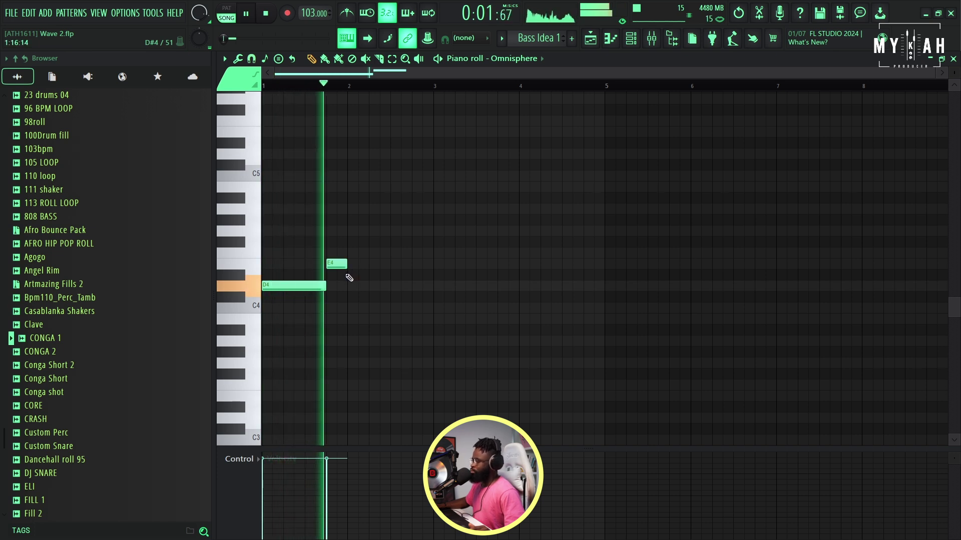
key("space")
Step: Add a three-beat A4 note at bar 2, followed by a one-beat G4 note, with playback to check them
mouse_move(348, 233)
left_mouse_down()
mouse_move(351, 206)
mouse_move(411, 213)
left_mouse_up()
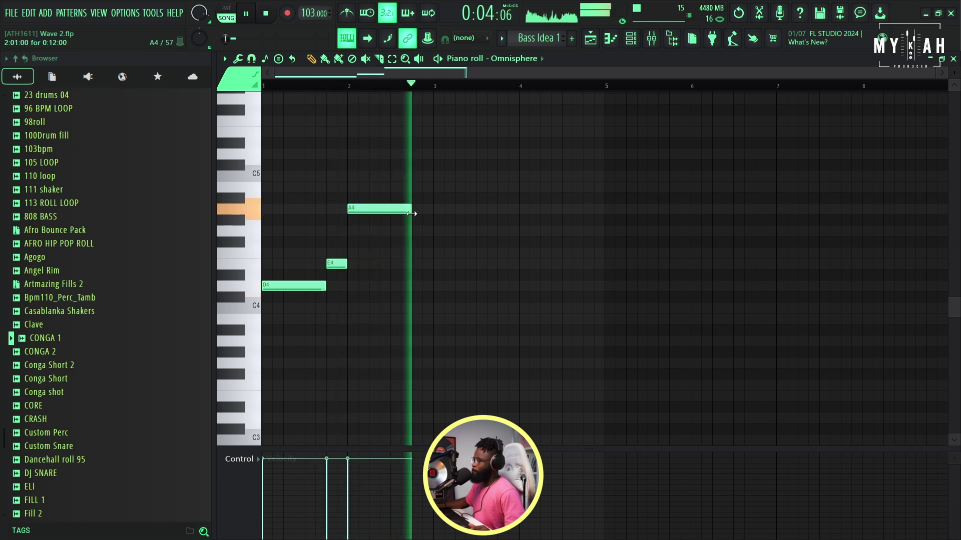
key("space")
left_click(415, 231)
left_click_drag(472, 232, 433, 233)
key("space")
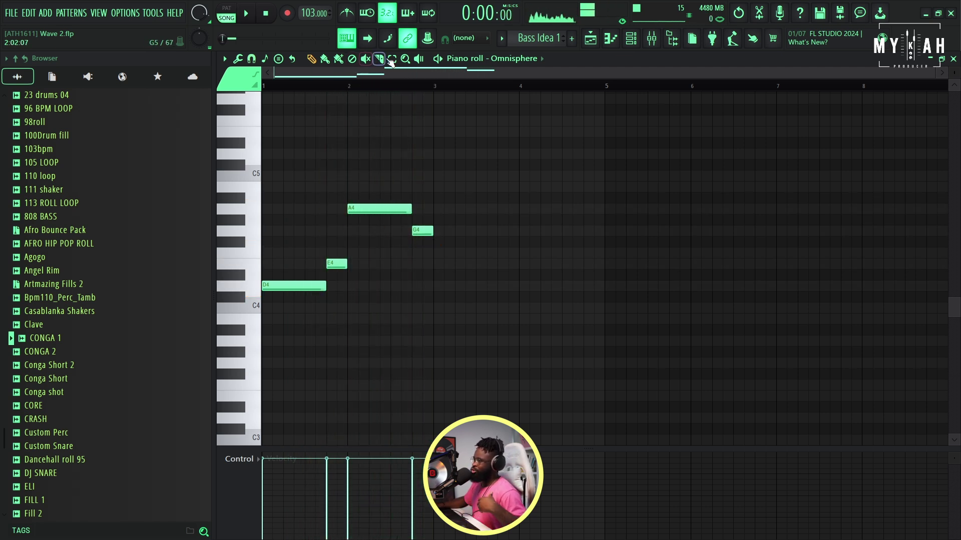
Step: Duplicate the four bass notes of bars 1 and 2 into bars 3 and 4, then play the phrase
left_click_drag(254, 194, 262, 315)
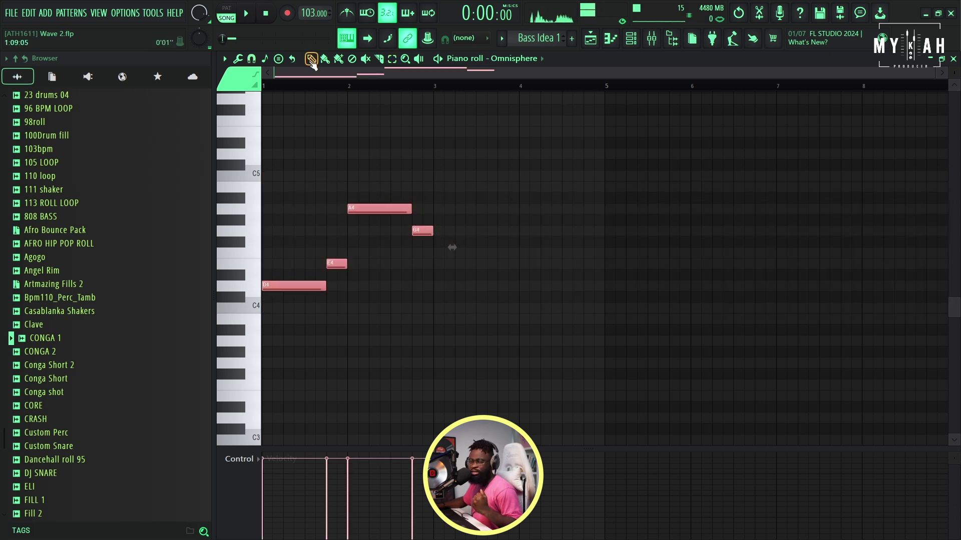
left_click_drag(286, 288, 458, 285)
left_click(474, 317)
key("space")
key("space")
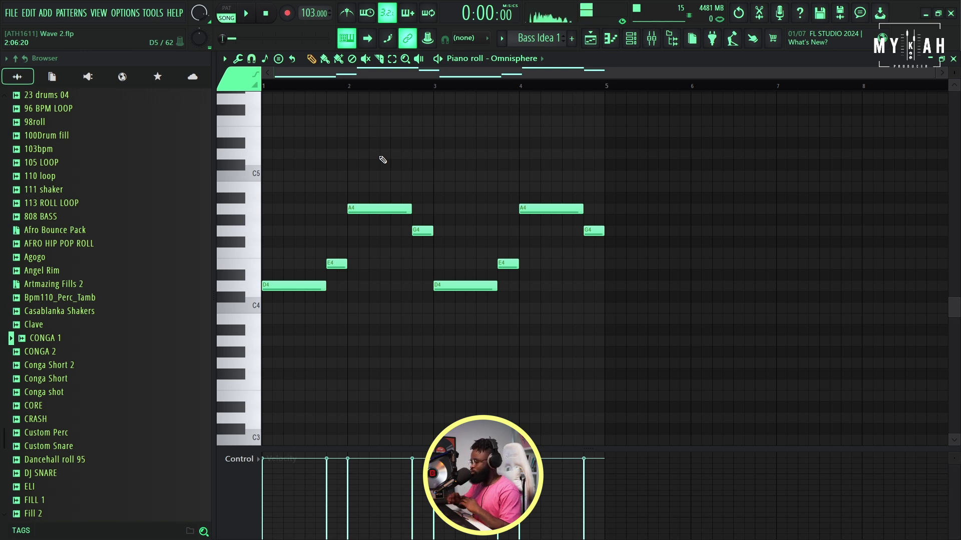
Step: Add a one-beat E5 note an octave above the first E4, starting slightly late at 1:13:04, and audition it
key("space")
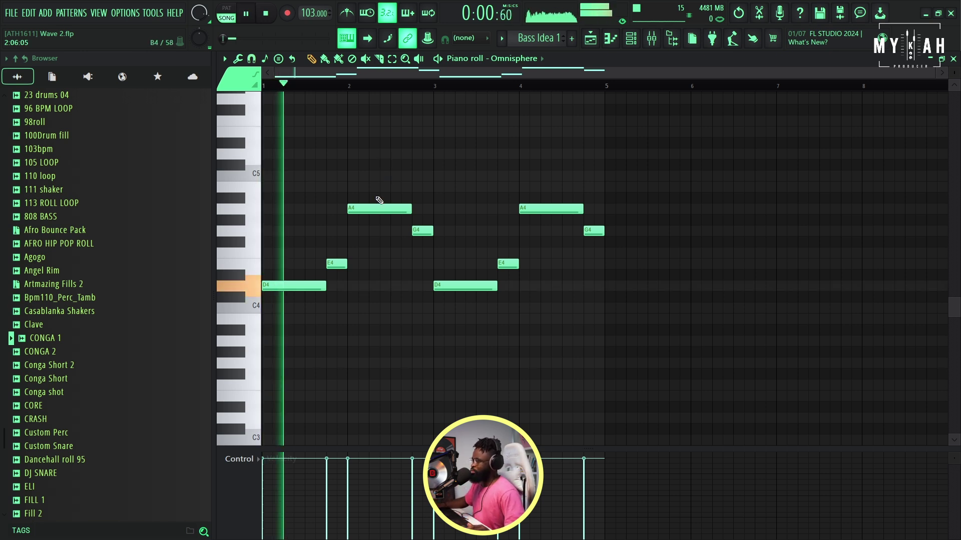
key("space")
left_click_drag(330, 151, 328, 132)
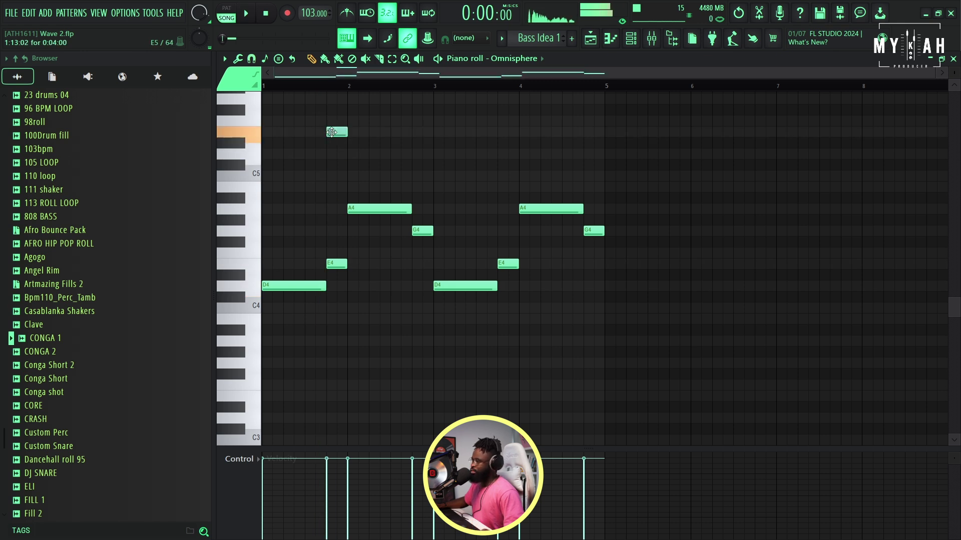
key("space")
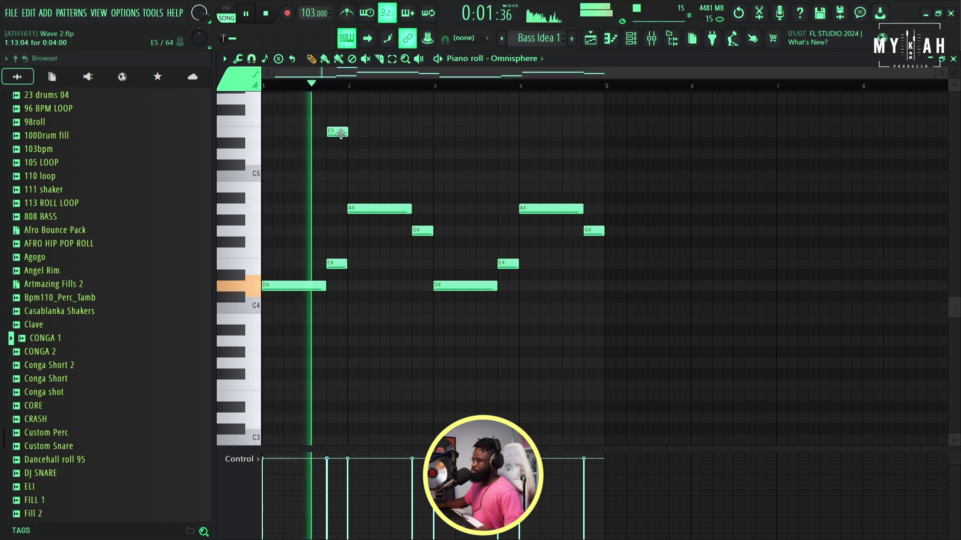
key("space")
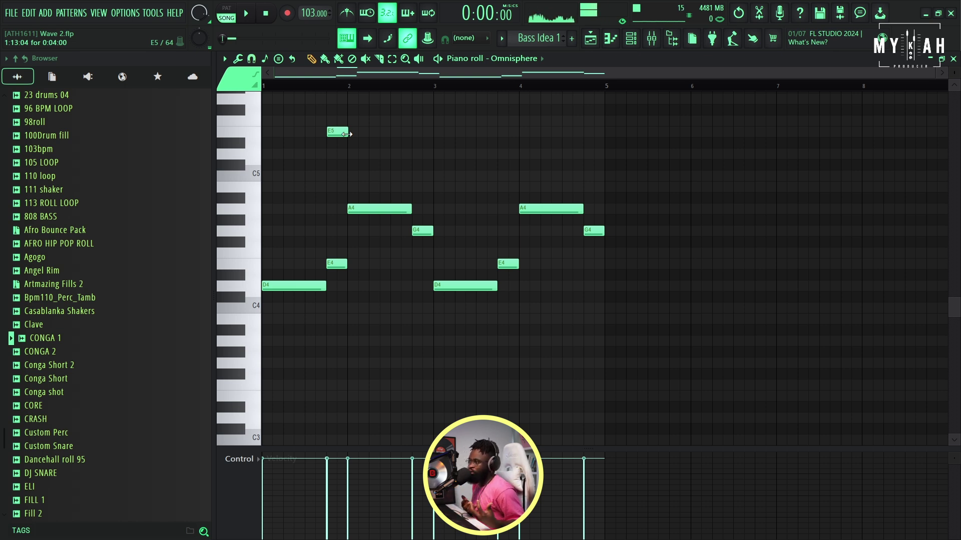
key("space")
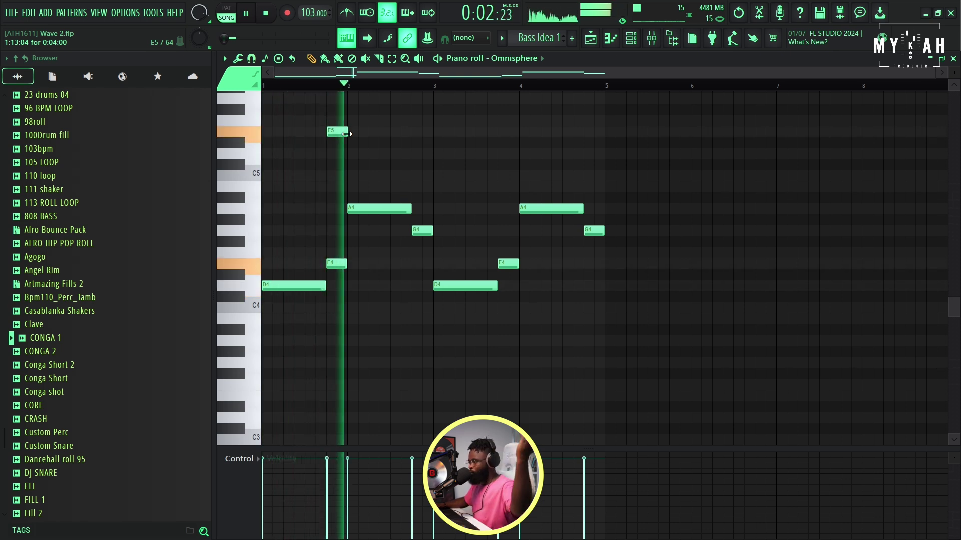
key("space")
Step: Turn the G4 ending bar 2 into two half-beat notes and add two slightly shorter, late-starting G5 notes an octave above
scroll(418, 161, "up", 3)
left_click(418, 165)
scroll(419, 91, "up", 4)
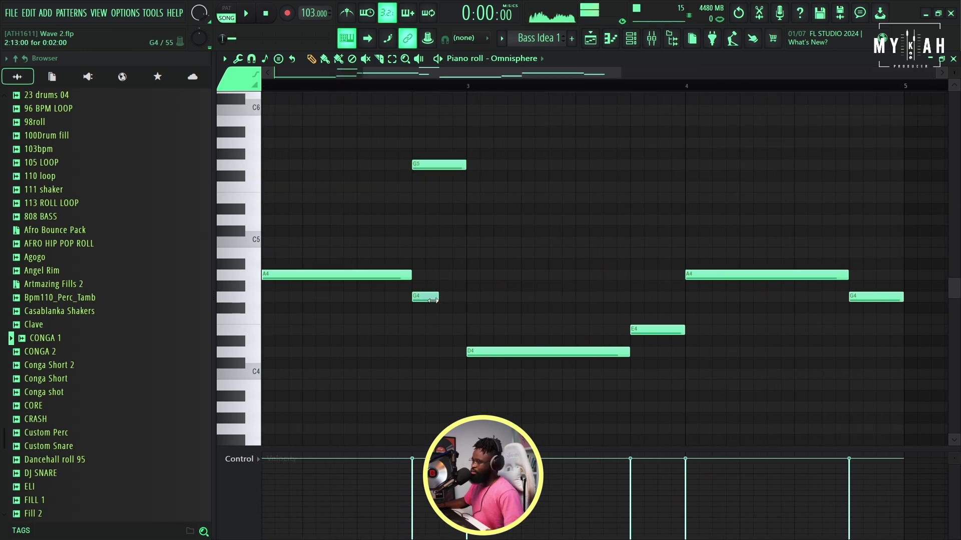
left_click(440, 299)
left_click_drag(466, 165, 421, 165)
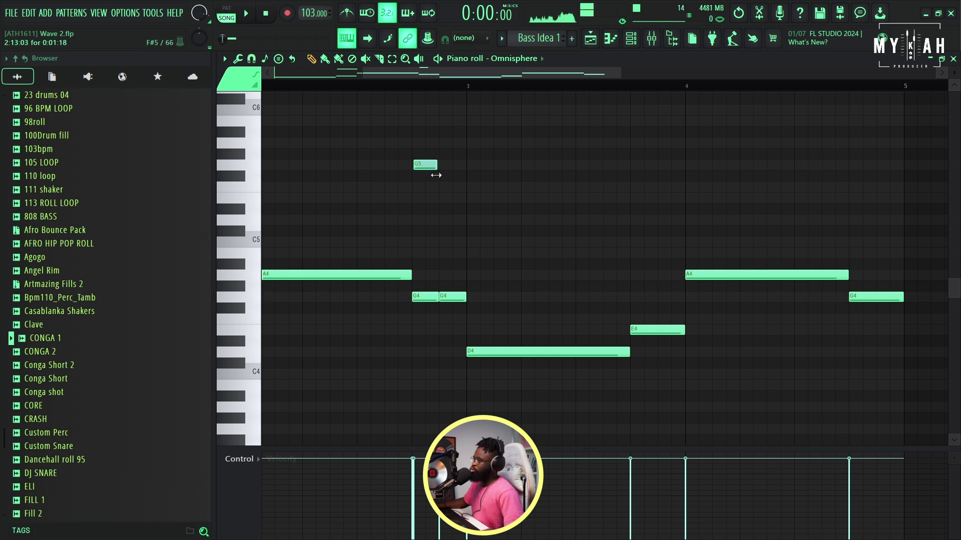
left_click(450, 165)
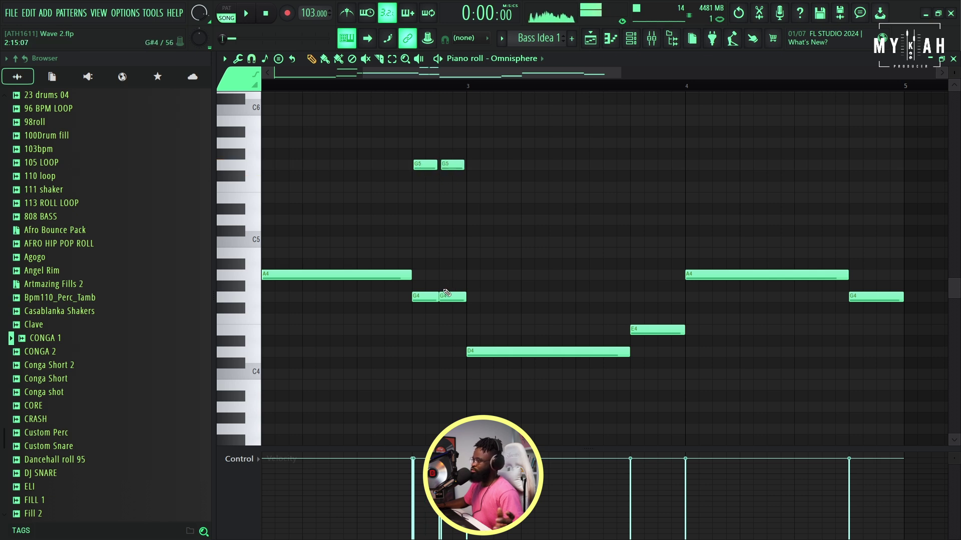
Step: Shorten both G4 notes at the end of bar 2 to about a quarter beat each and play the bassline
key("space")
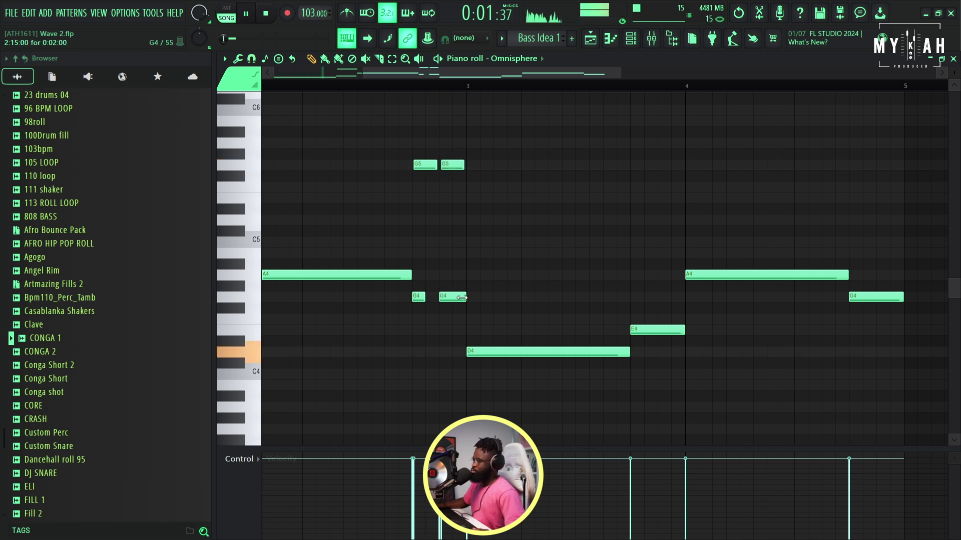
scroll(477, 90, "down", 1)
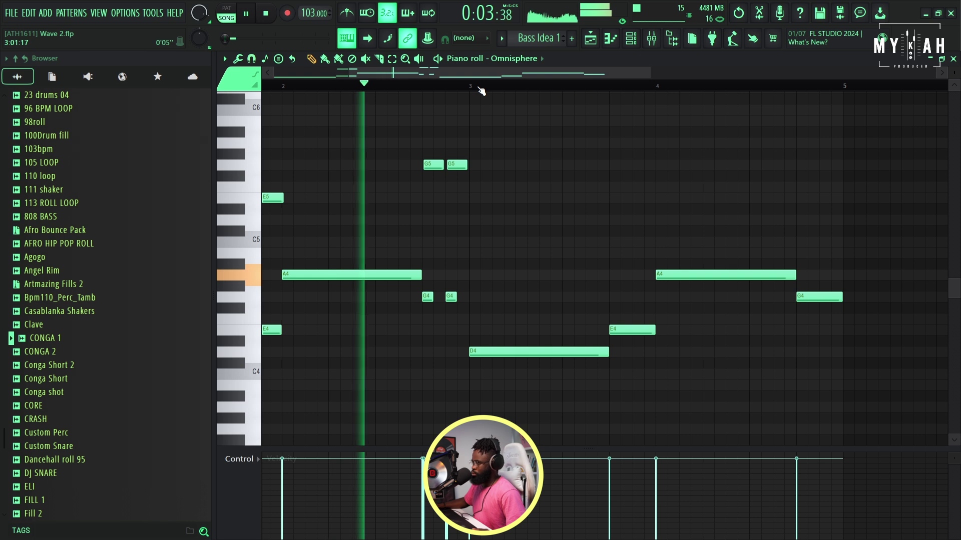
key("space")
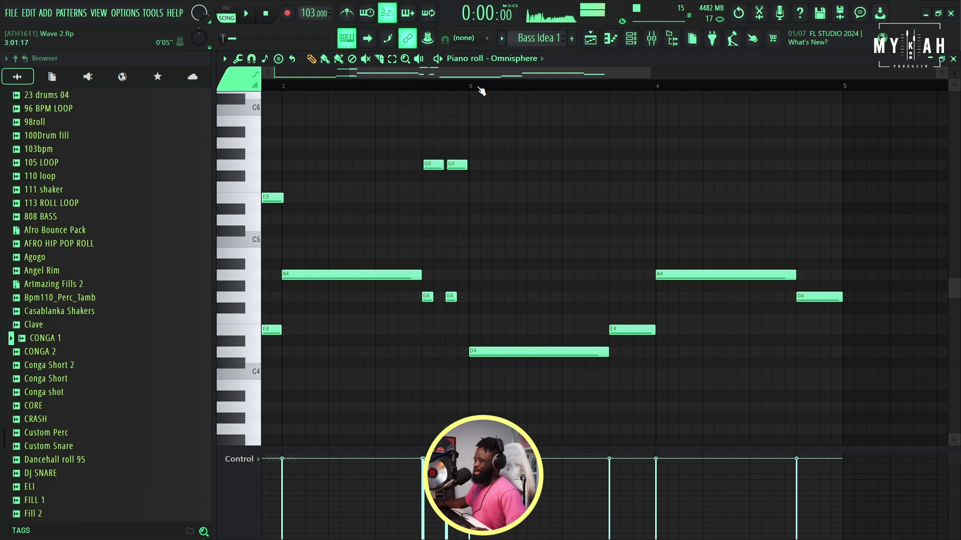
key("space")
scroll(566, 96, "down", 2)
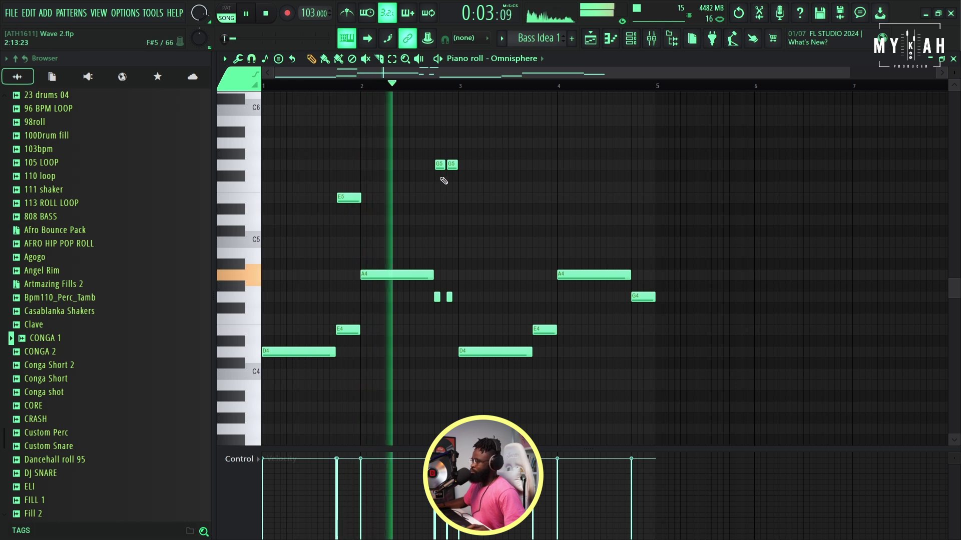
key("space")
Step: Place a second Bass Idea 1 clip at bar 5 on Track 19 in the playlist and play the arrangement from the intro
left_click(593, 42)
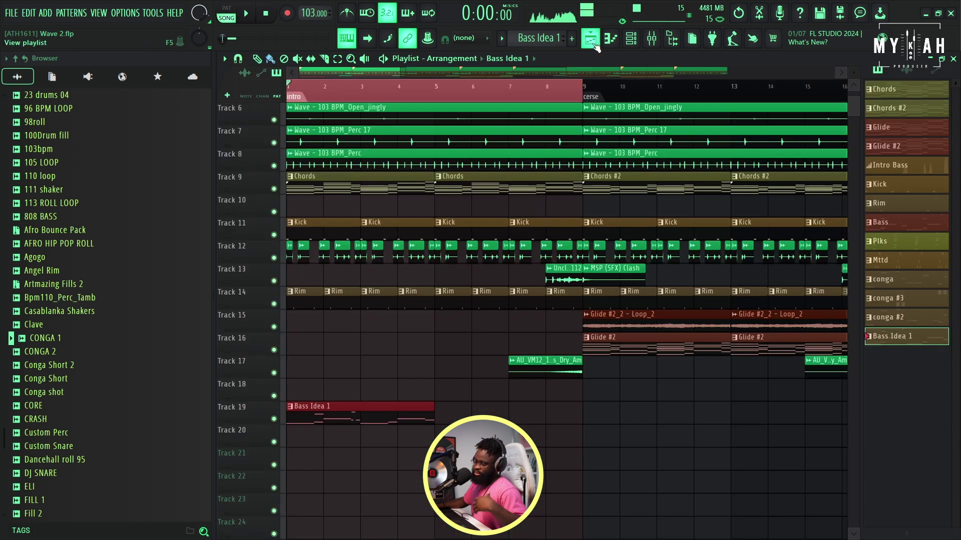
left_click(440, 415)
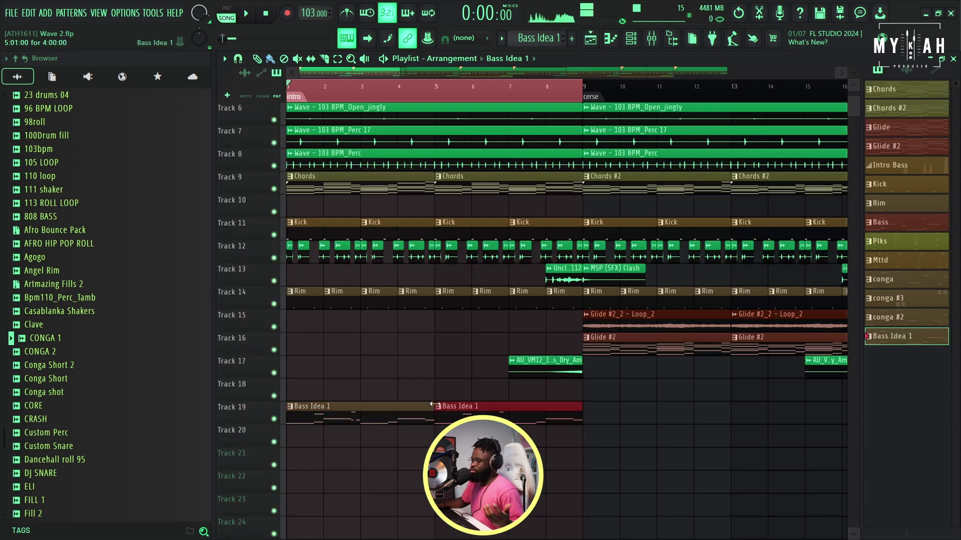
left_click(297, 95)
key("space")
scroll(297, 94, "down", 3)
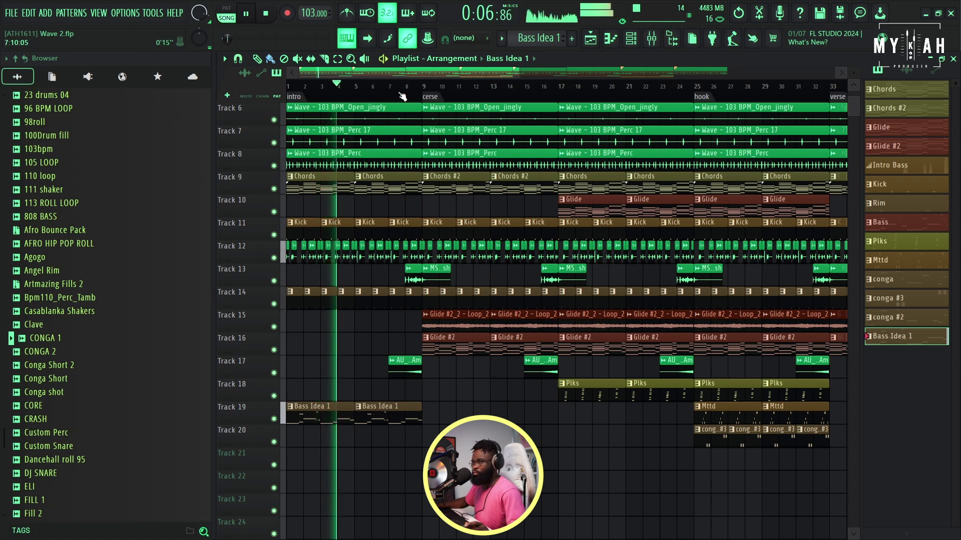
scroll(402, 96, "down", 1)
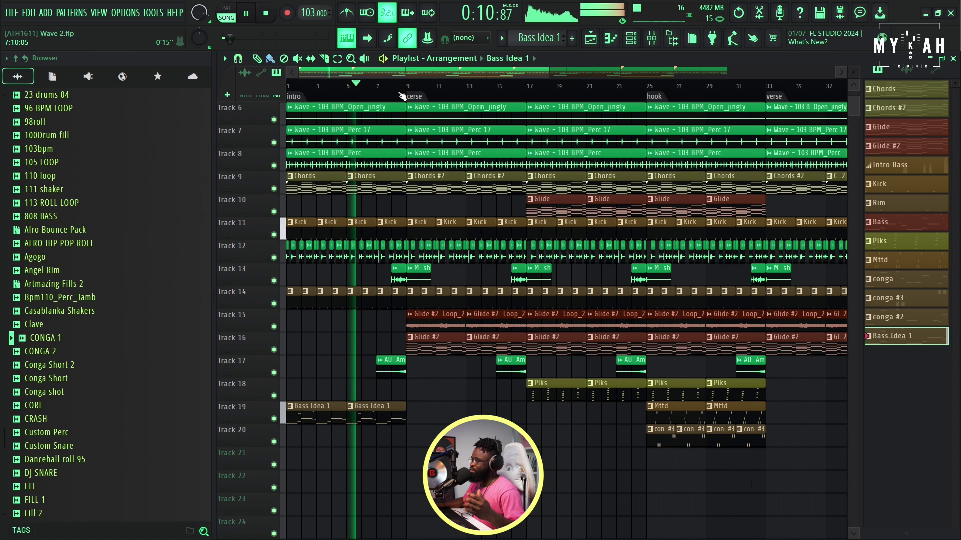
scroll(402, 96, "down", 1)
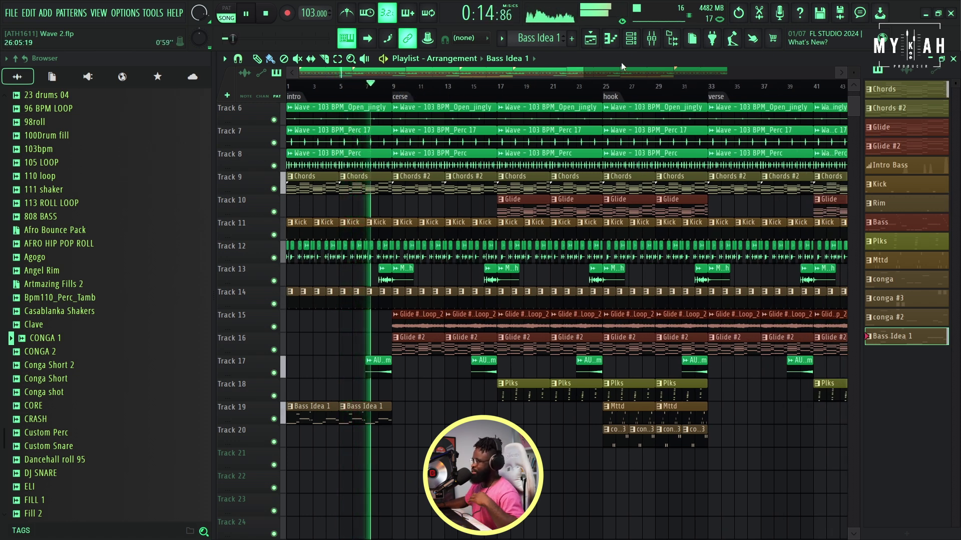
Step: Stop playback and add a SubBoomBass2 instrument to the channel rack
left_click(629, 40)
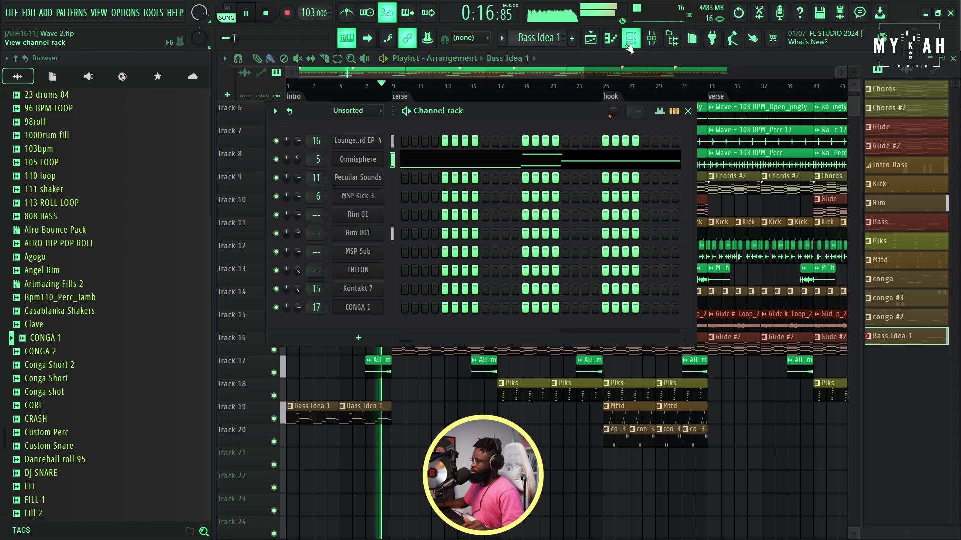
key("space")
left_click(359, 338)
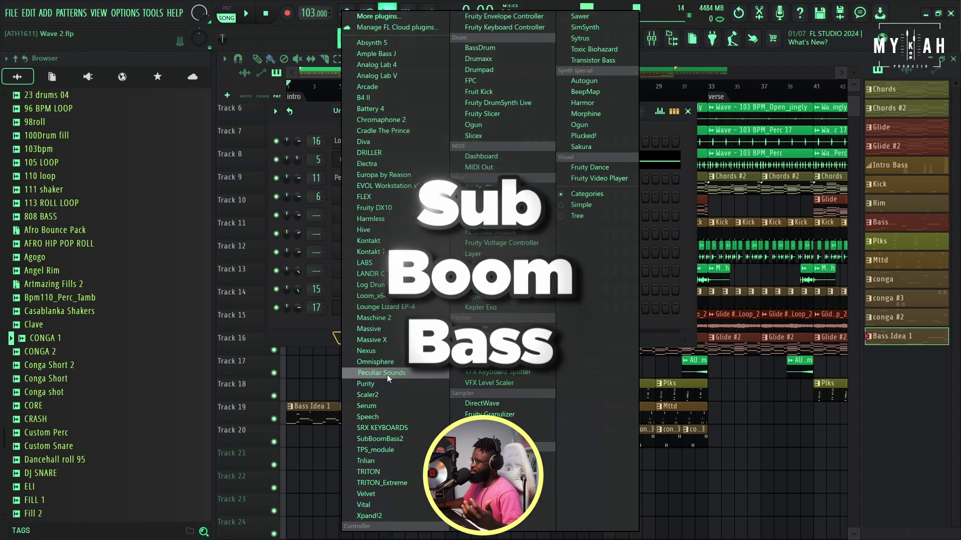
left_click(401, 436)
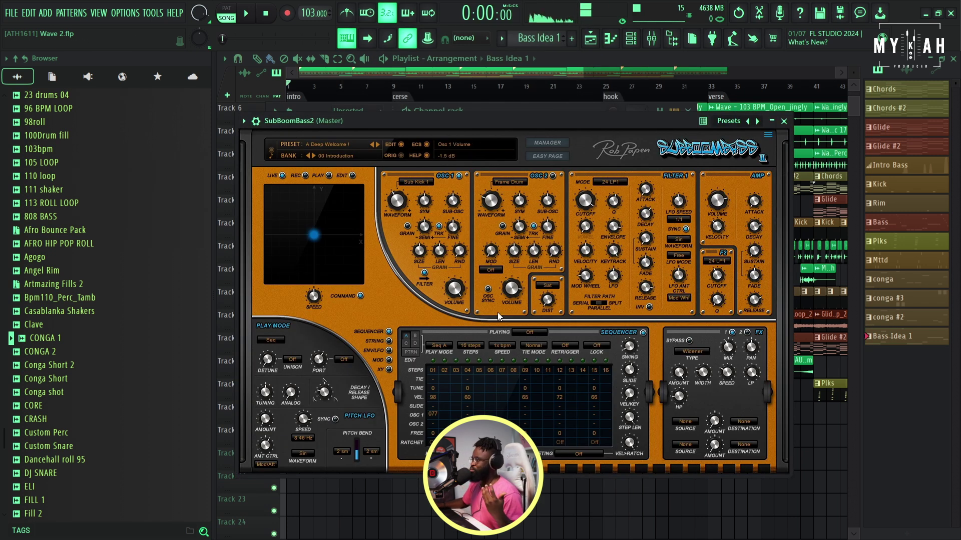
Step: Audition SubBoomBass2's "A Deep Welcome !" preset and switch its sequencer off
left_click_drag(506, 124, 530, 119)
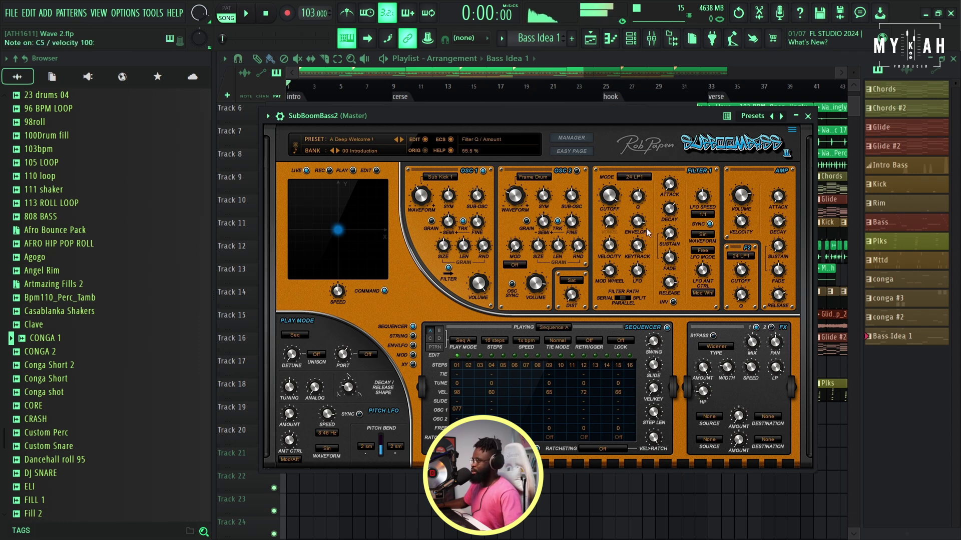
left_click_drag(503, 116, 510, 119)
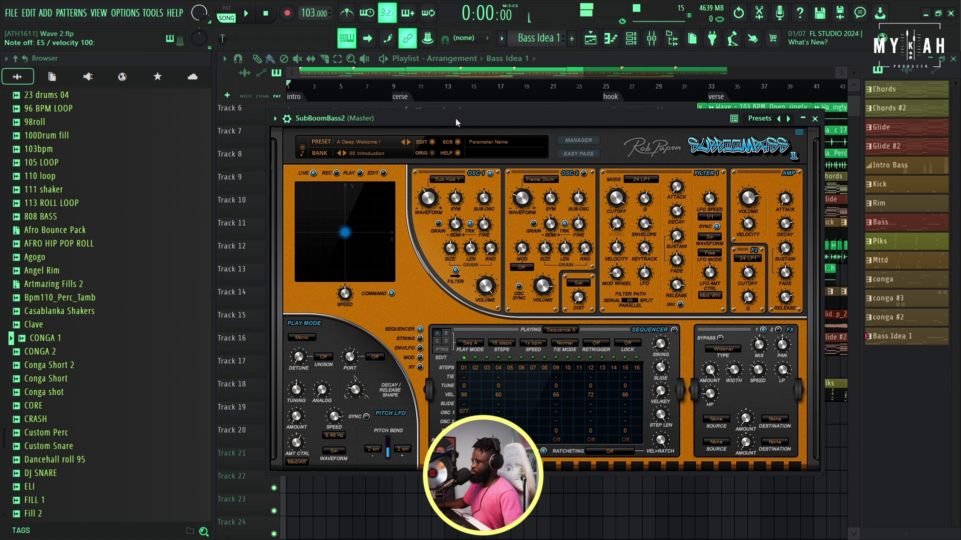
left_click_drag(476, 119, 452, 132)
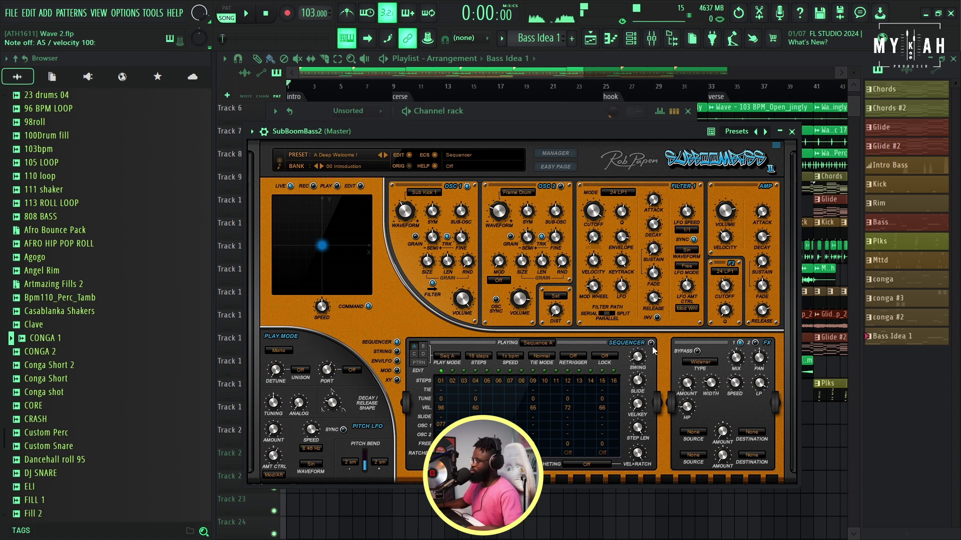
left_click_drag(512, 126, 501, 130)
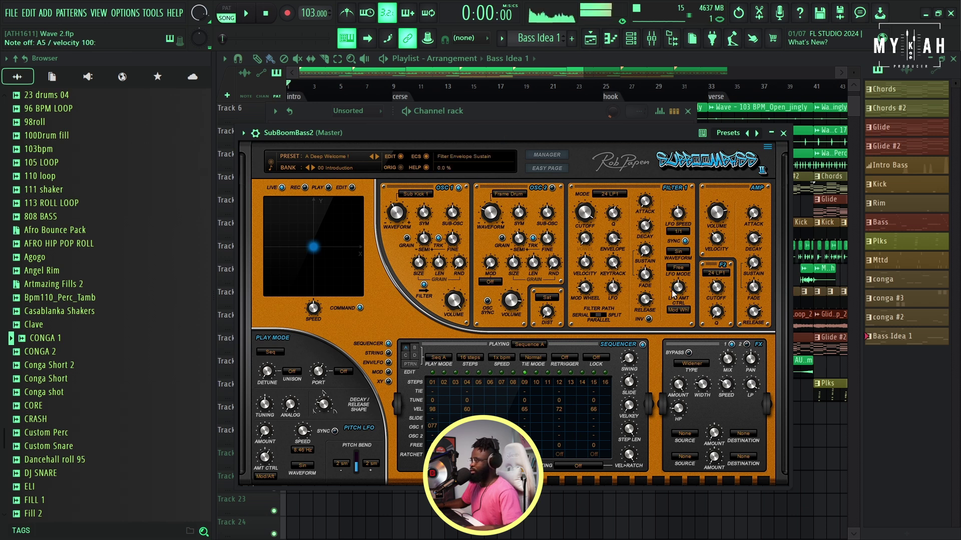
left_click(642, 344)
left_click_drag(510, 139, 515, 136)
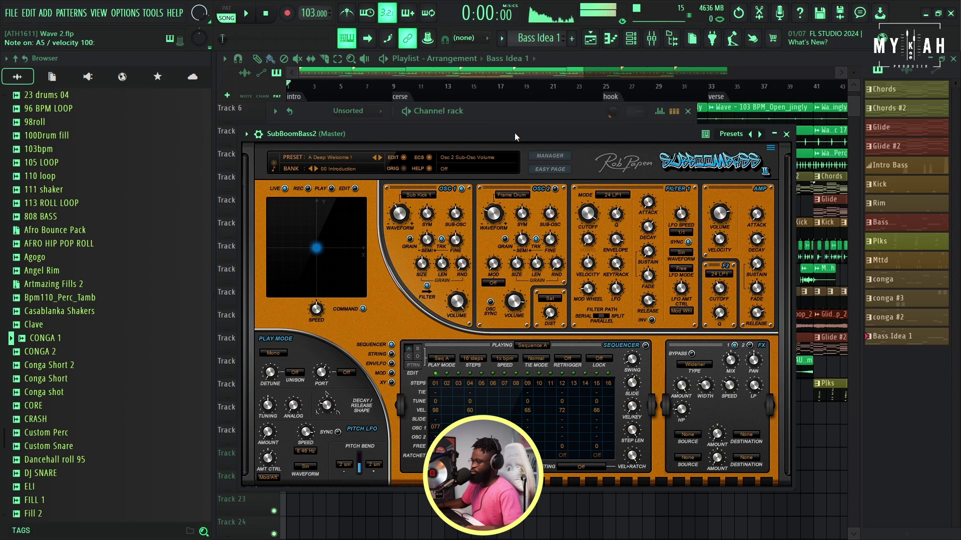
Step: Create a Bass Idea 2 pattern, place its clip at bar 9 on Track 21 and open the SubBoomBass2 piano roll
key("F12")
left_click(393, 86)
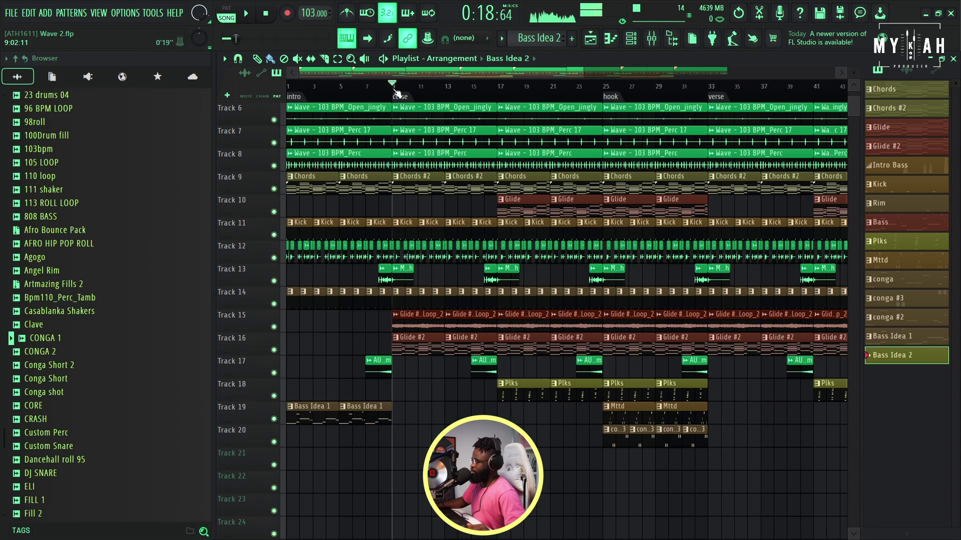
left_click(398, 465)
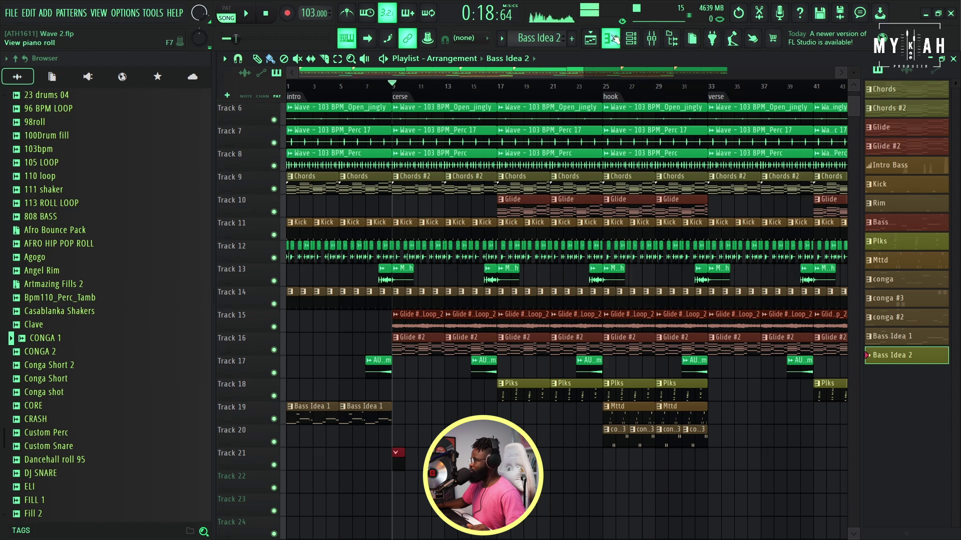
left_click(613, 39)
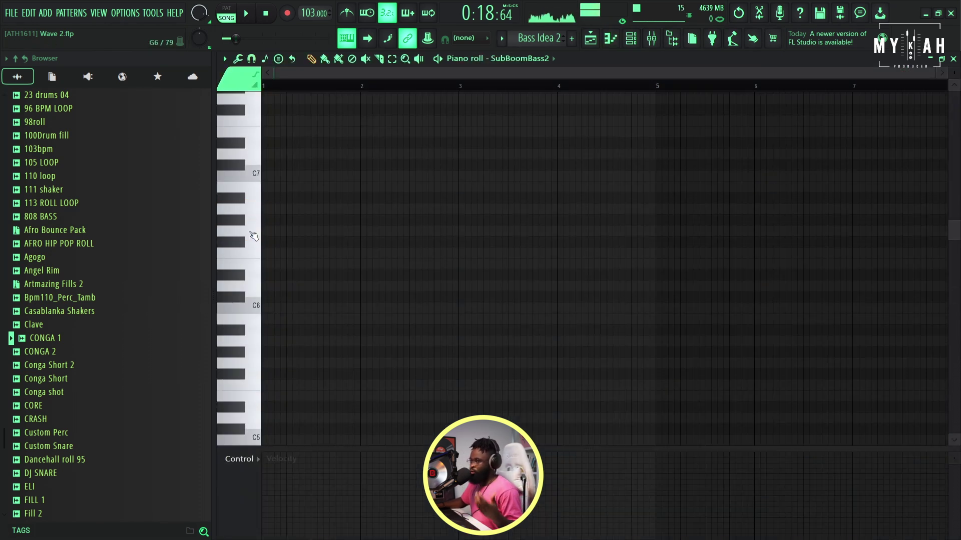
Step: Audition SubBoomBass2 notes between B5 and G6 against the track to find the bassline's root note
left_click(253, 235)
left_click(251, 281)
left_click(254, 321)
left_click(253, 311)
left_click(253, 281)
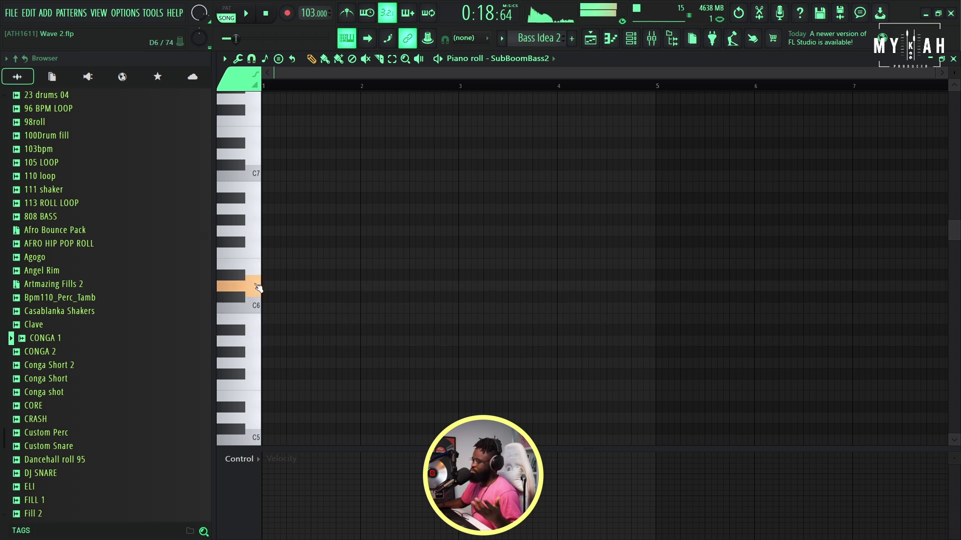
scroll(475, 175, "up", 3)
left_click_drag(935, 74, 665, 96)
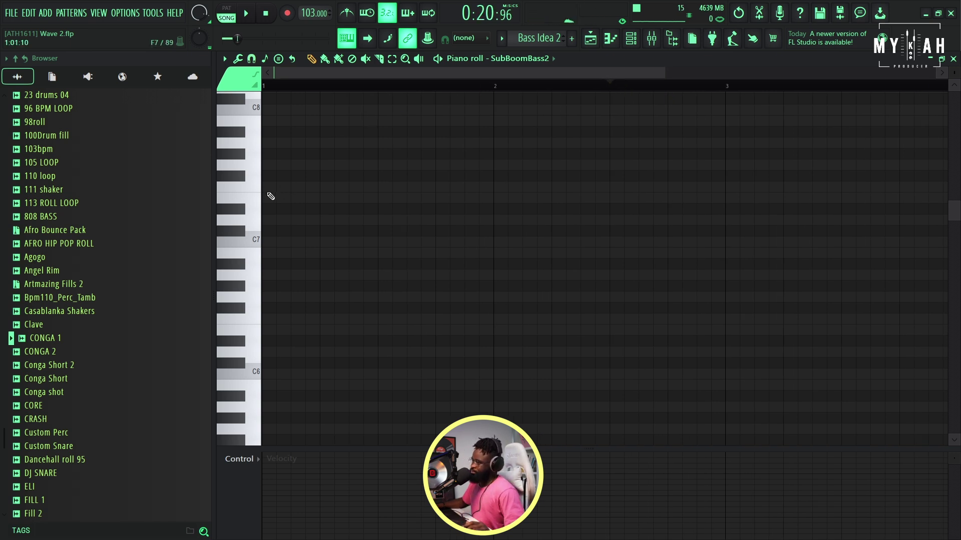
left_click(260, 222)
left_click(253, 313)
left_click(254, 350)
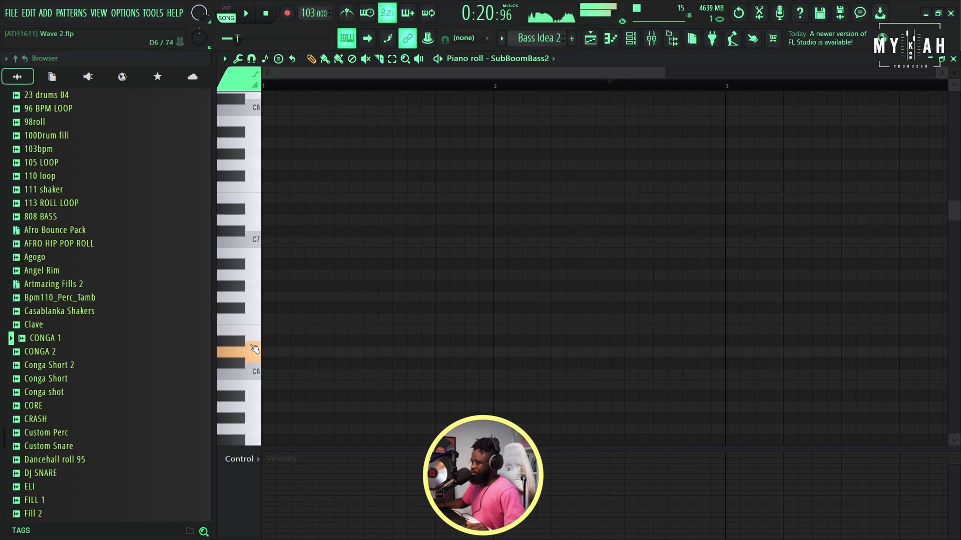
Step: Write a D6 note at 1:01:00 and a D5 note an octave below at 1:04:00, checking them against playback
key("space")
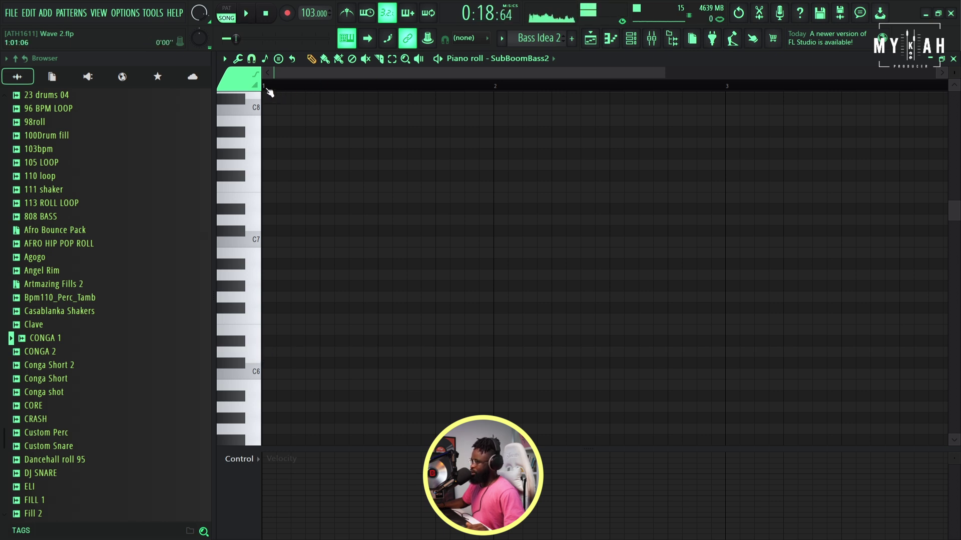
key("space")
key("space")
left_click_drag(266, 364, 259, 346)
key("space")
key("space")
key("space")
key("space")
key("space")
key("space")
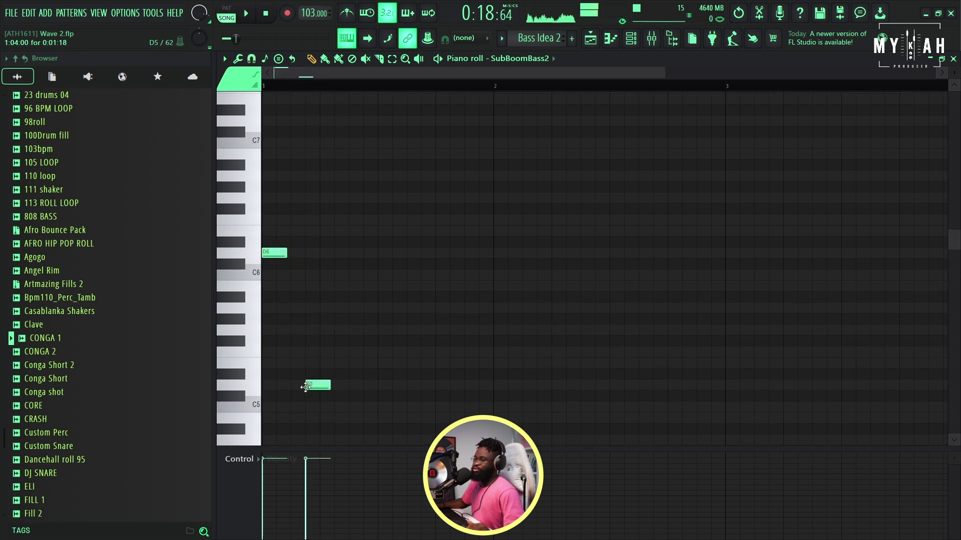
key("space")
key("space")
key("space")
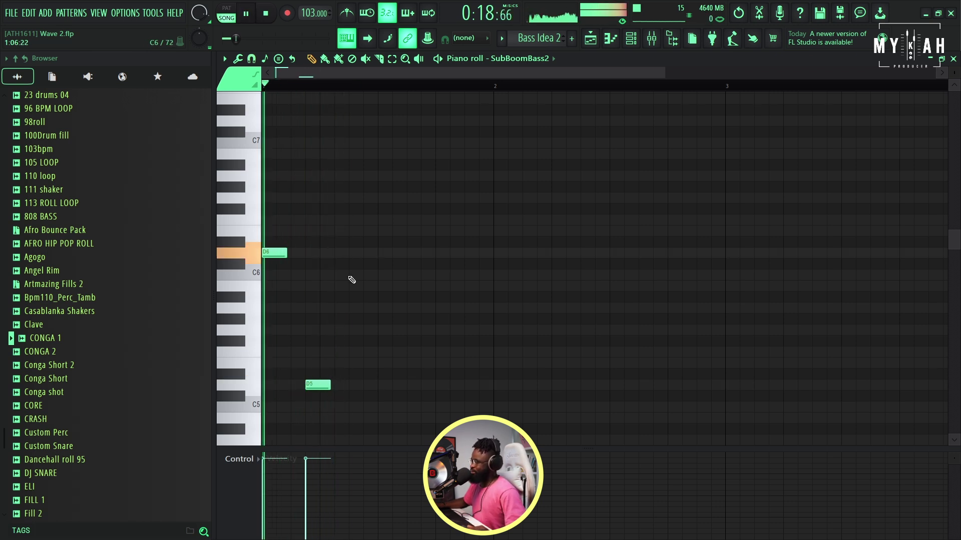
Step: Add a D6 at 1:07:00, an E6 at 1:13:00 and an E5 at 1:15:00, and play the bassline
left_click(356, 253)
key("space")
mouse_move(439, 224)
left_mouse_down()
mouse_move(436, 244)
mouse_move(436, 235)
left_mouse_up()
key("space")
key("space")
key("space")
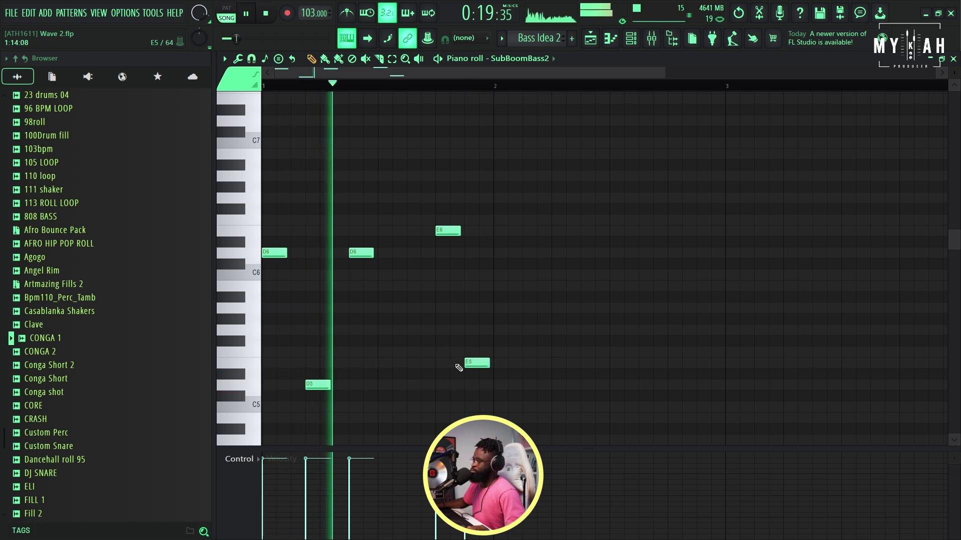
Step: Add A5 notes at 2:01:00 and 2:11:00 and a G5 at 2:13:00, and play from bar 2
key("space")
mouse_move(500, 306)
left_mouse_down()
mouse_move(506, 255)
mouse_move(507, 310)
left_mouse_up()
key("space")
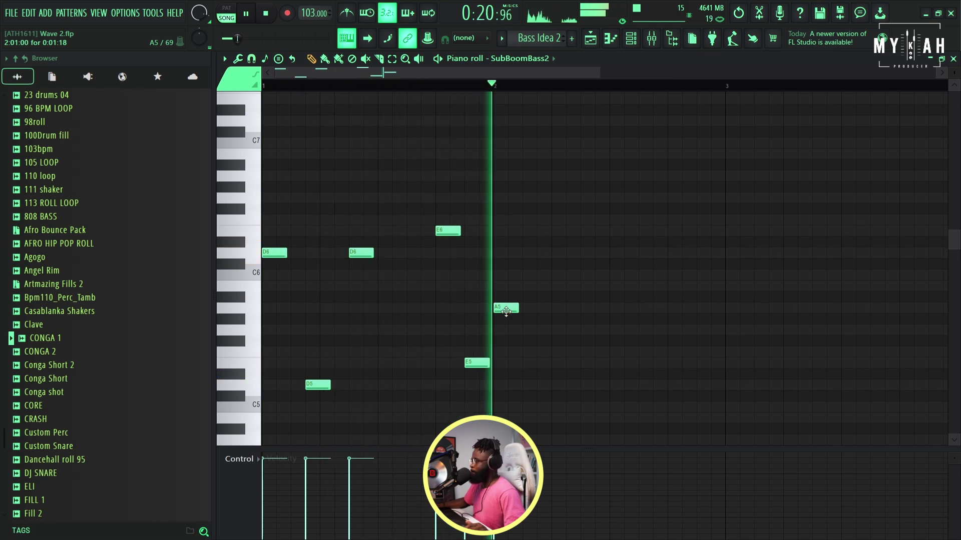
key("space")
left_click(648, 308)
key("space")
left_click(676, 329)
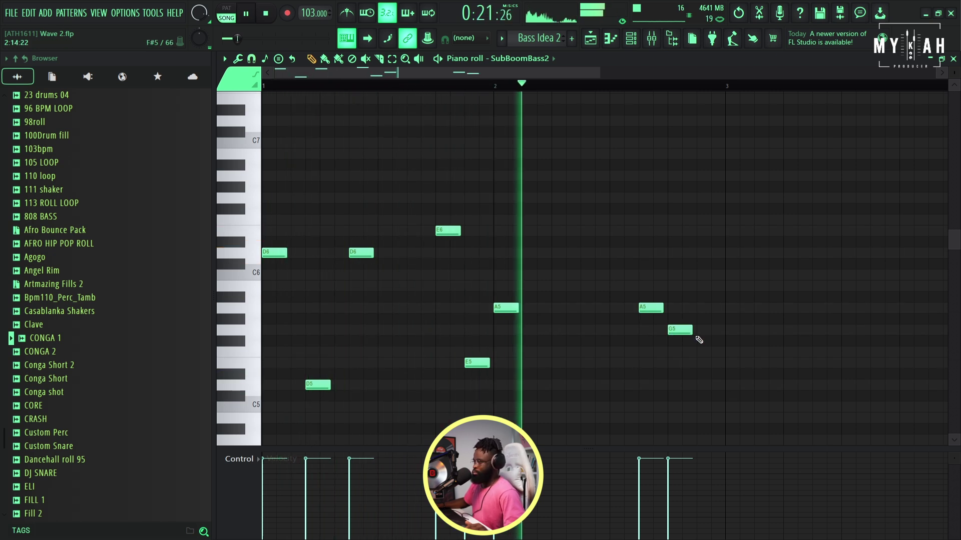
key("space")
left_click(497, 89)
key("space")
scroll(499, 94, "down", 3)
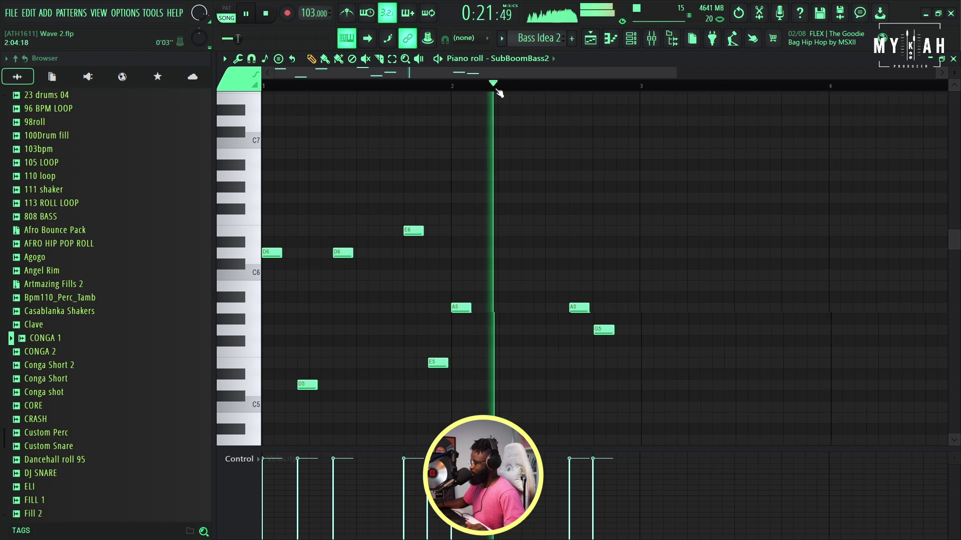
Step: Delete the second A5 in bar 2, raise the G5 to G6 and add a new G5 at 2:15:00
right_click(544, 308)
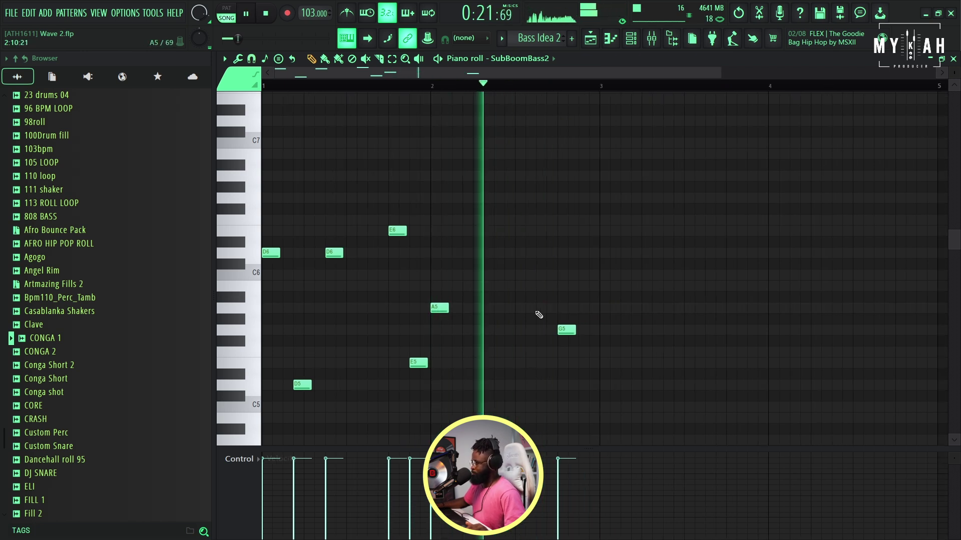
left_click_drag(566, 330, 568, 192)
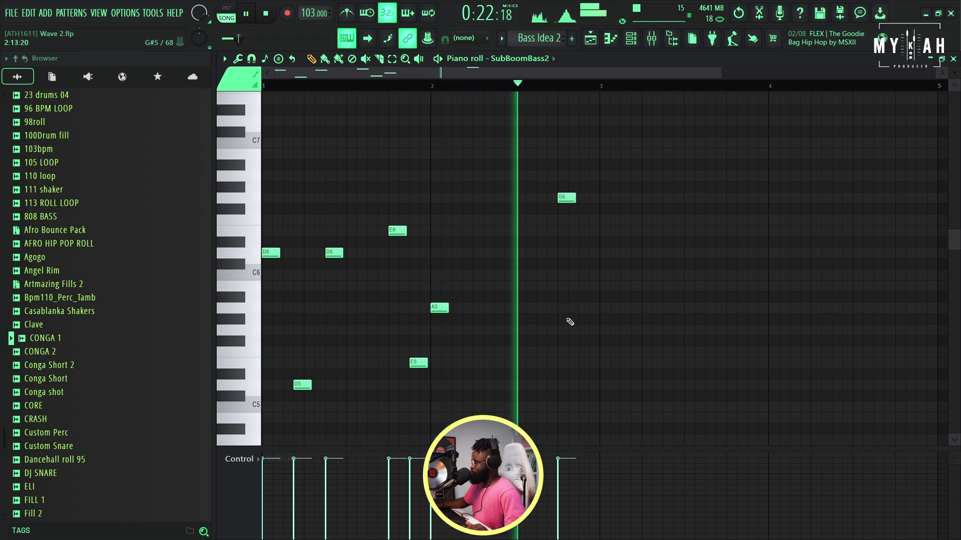
left_click(579, 330)
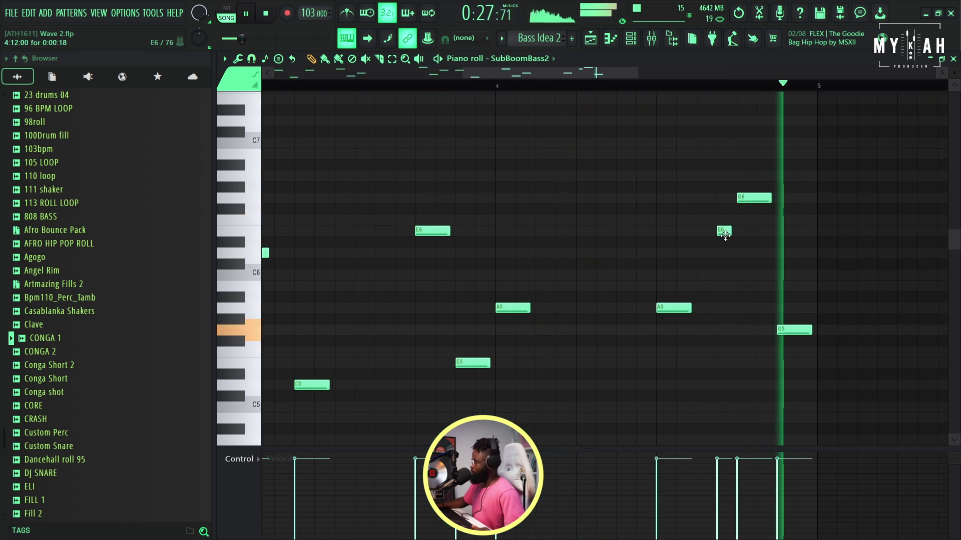
Step: Add a short C6 at 4:11:00 and shorten the last A5 to a 0:00:18 note starting at 4:10:00
key("space")
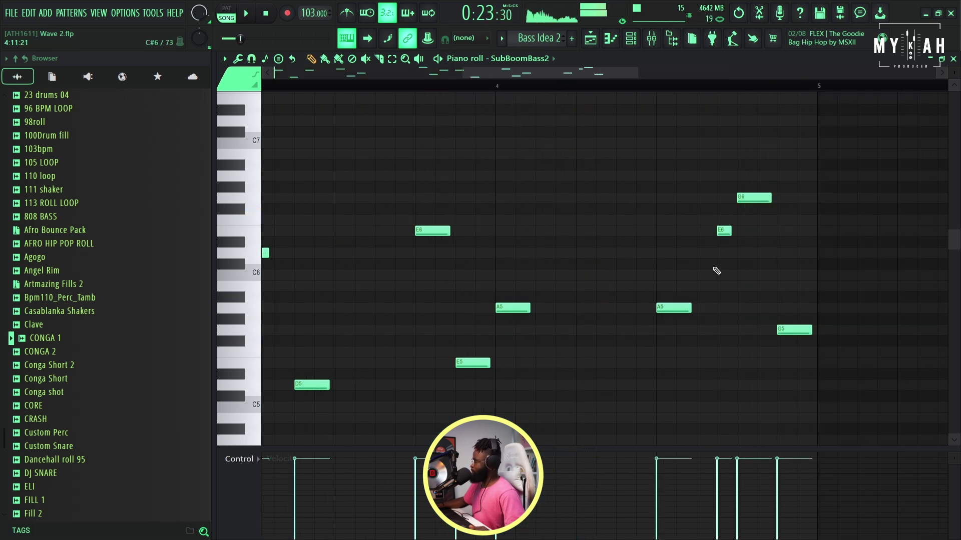
left_click(697, 276)
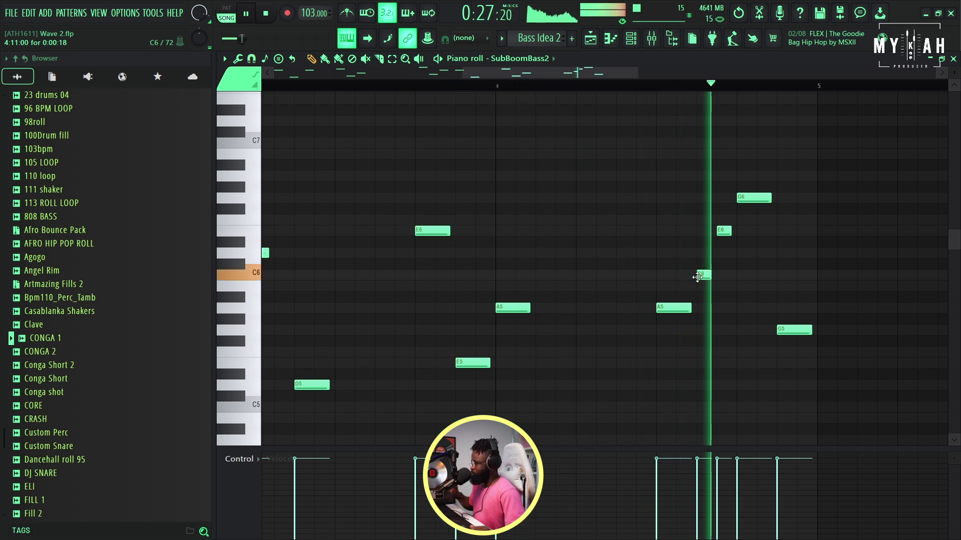
mouse_move(688, 308)
left_mouse_down()
mouse_move(708, 310)
mouse_move(691, 311)
left_mouse_up()
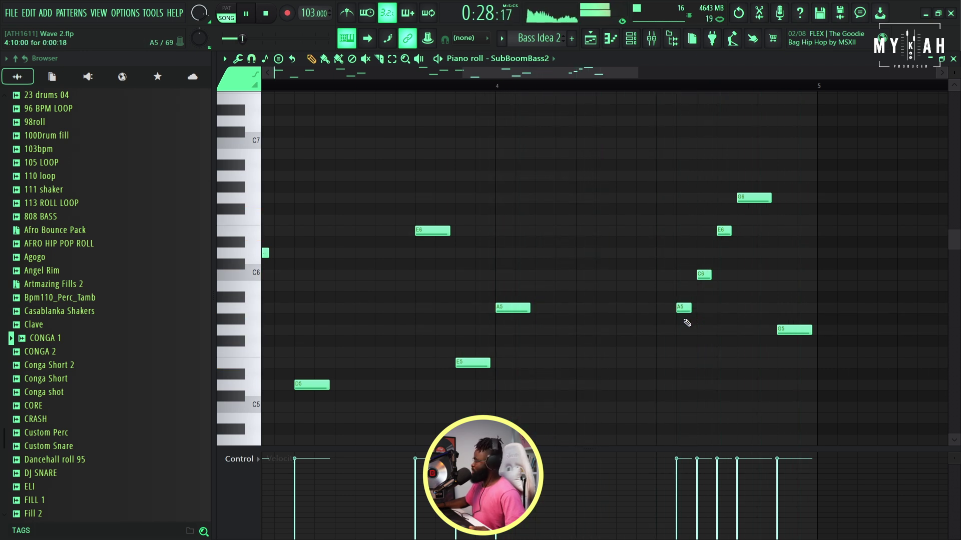
Step: Return to the playlist, place a second Bass Idea 2 clip at bar 13 on Track 21 and play the arrangement
left_click(609, 44)
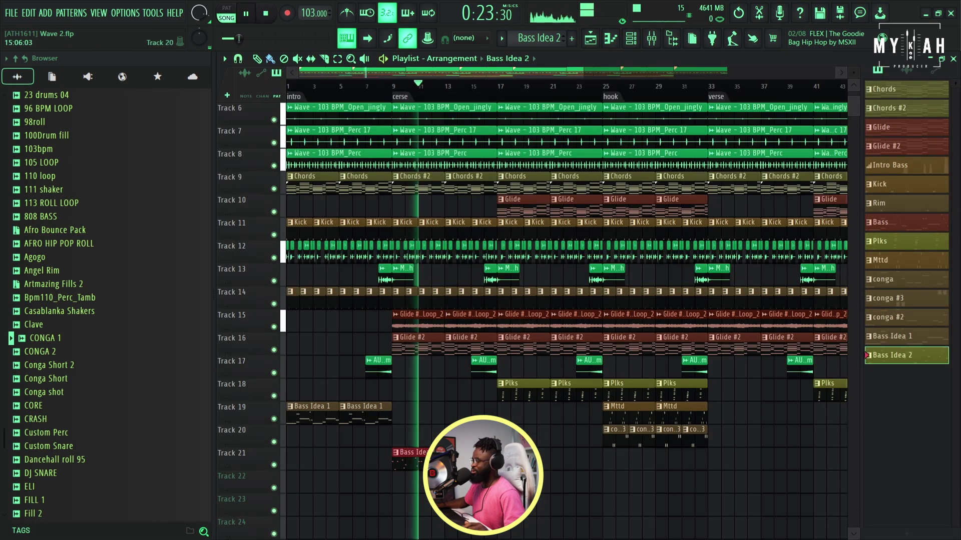
key("space")
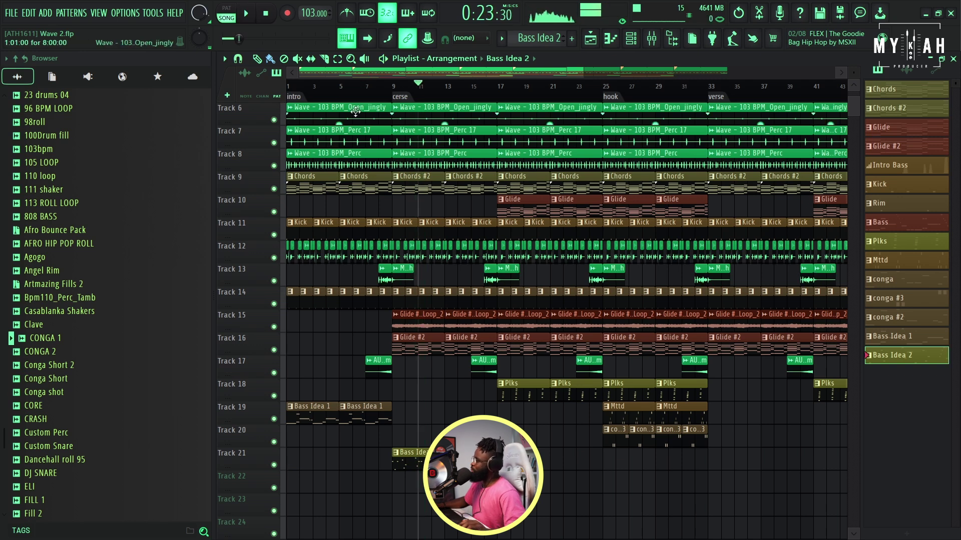
key("space")
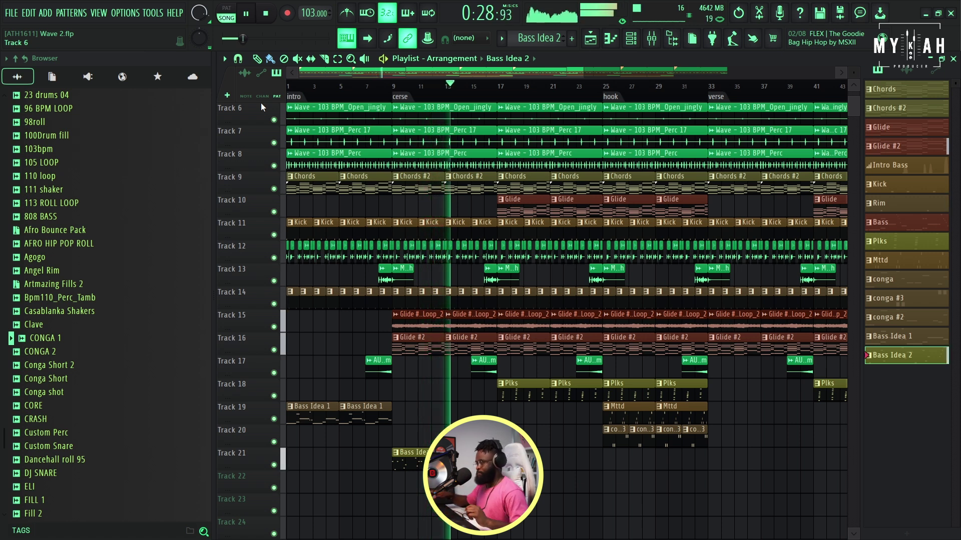
scroll(482, 96, "down", 1)
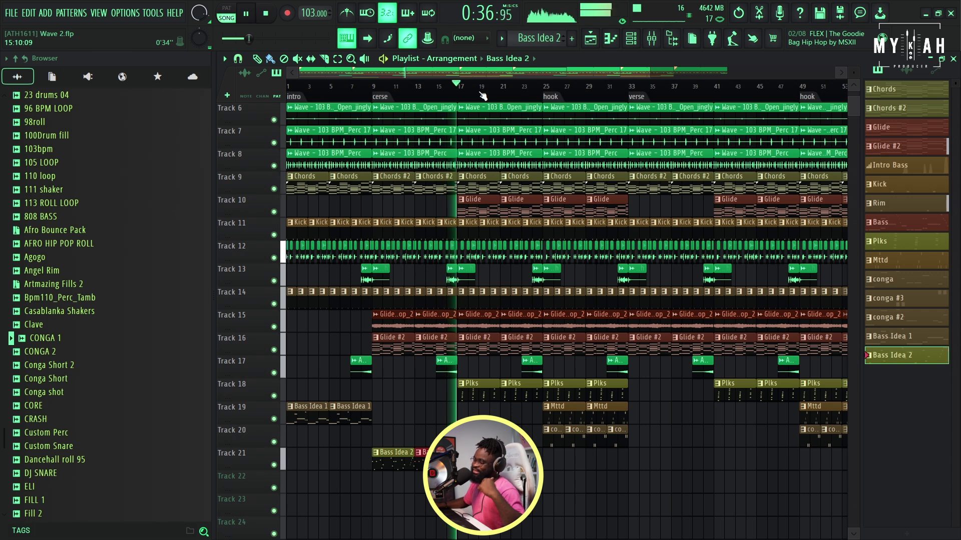
key("space")
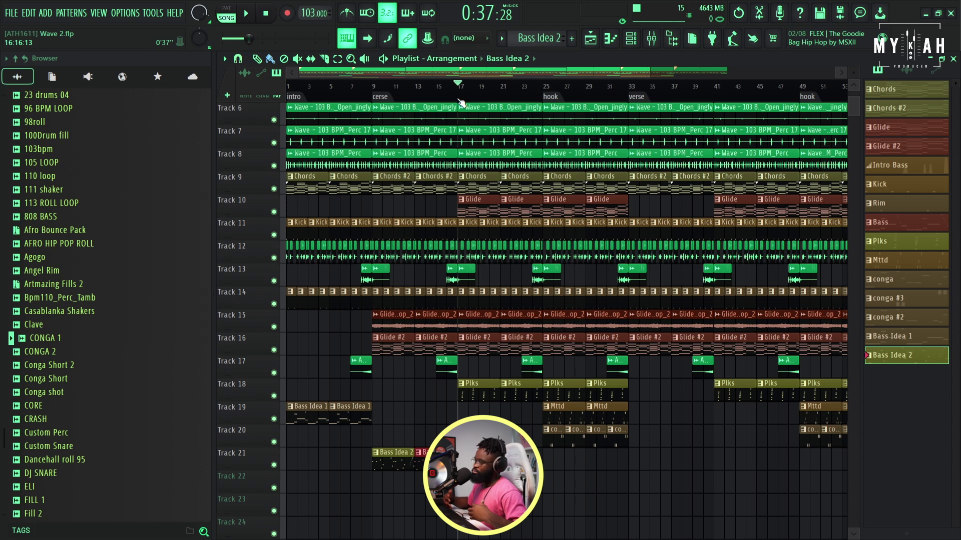
Step: Record an Omnisphere bassline into a new Bass Idea 3 clip at bar 17 on Track 22 and open its piano roll
key("space")
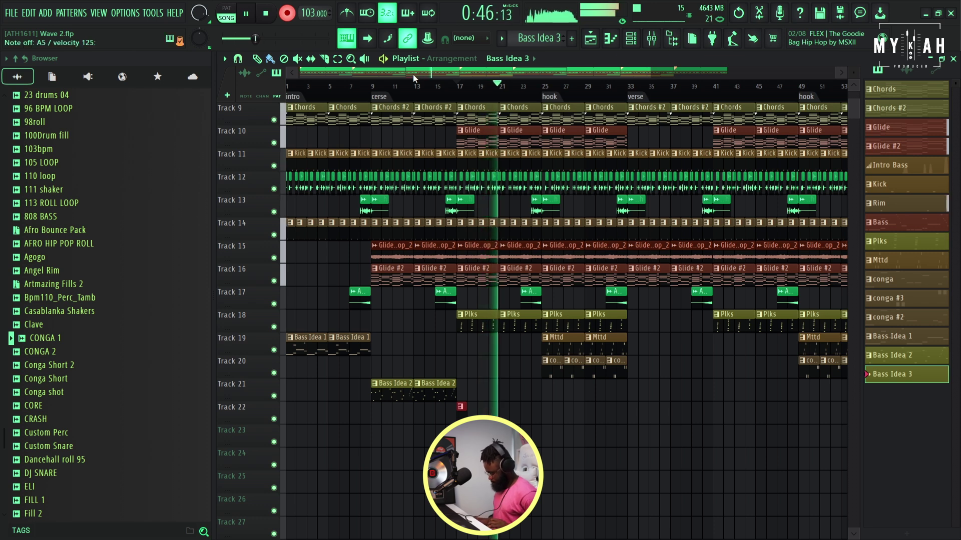
key("space")
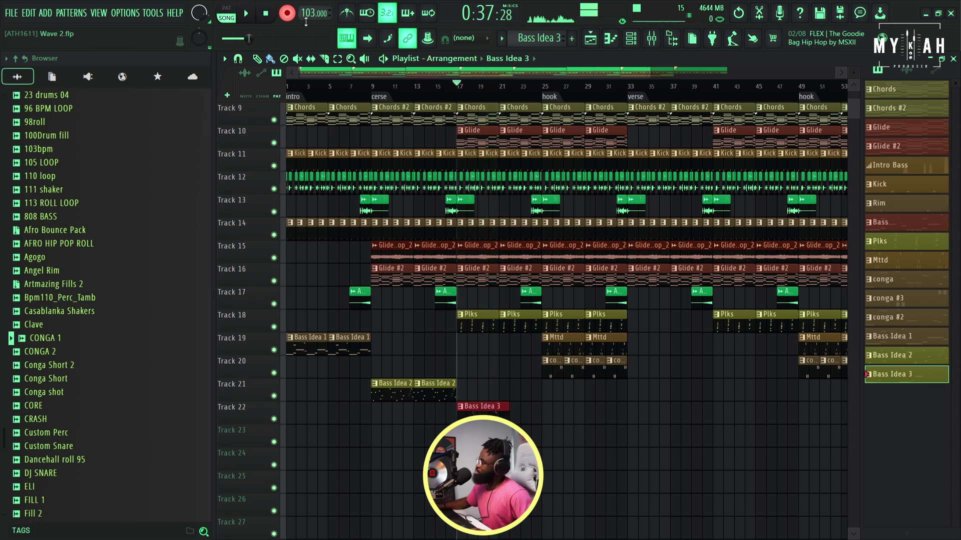
left_click(609, 40)
key("space")
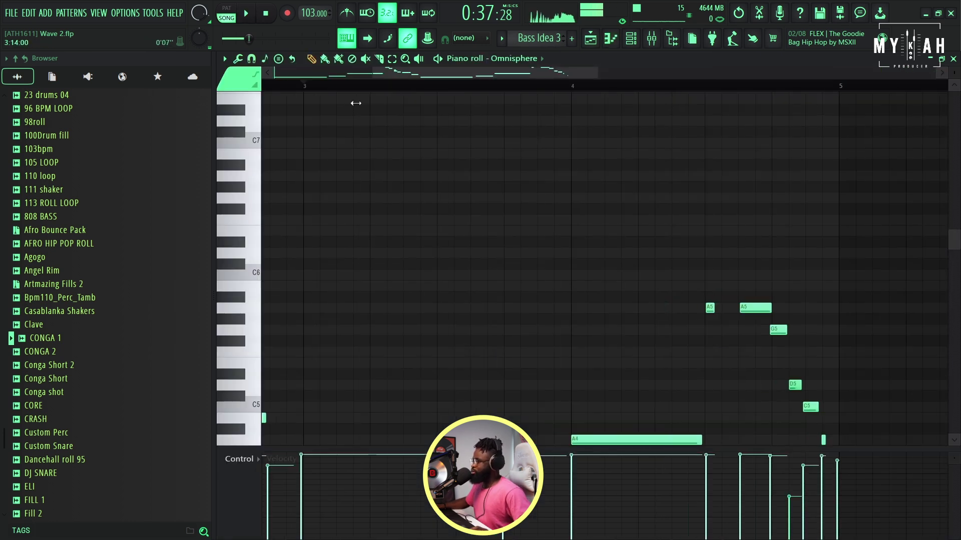
Step: Move the first E4 to start at 1:13:00 and lengthen the opening D4 to 0:11:21
scroll(425, 317, "down", 3)
scroll(422, 310, "down", 5)
key("space")
key("space")
key("space")
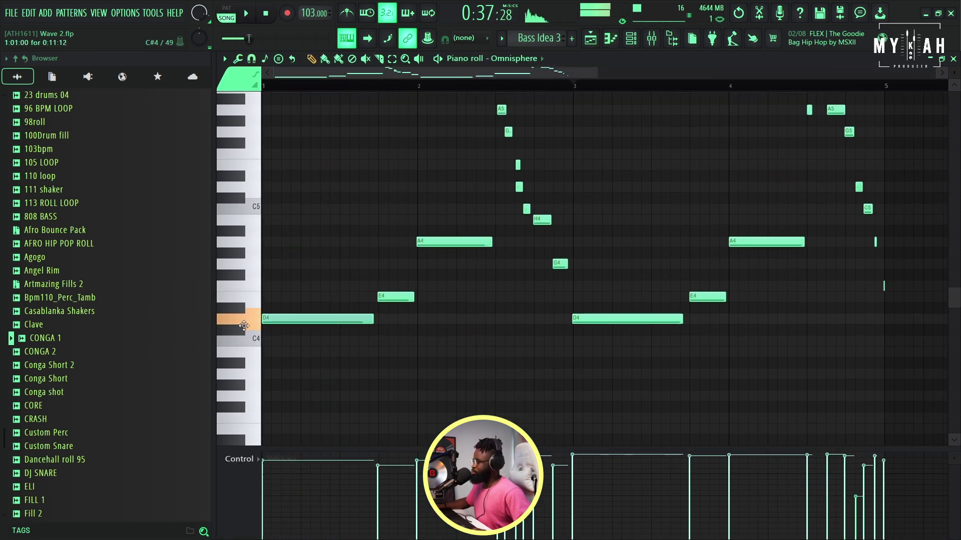
right_click(383, 297)
left_click(382, 299)
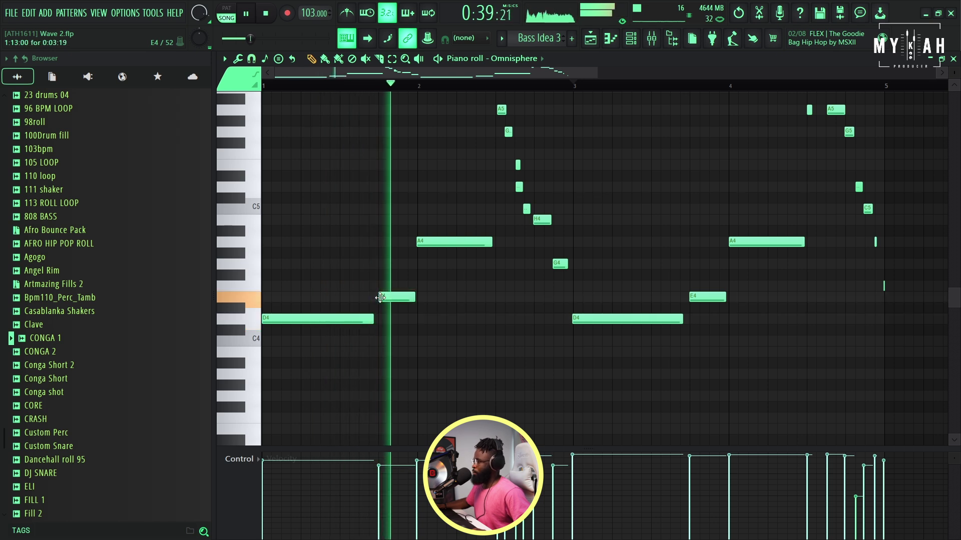
key("space")
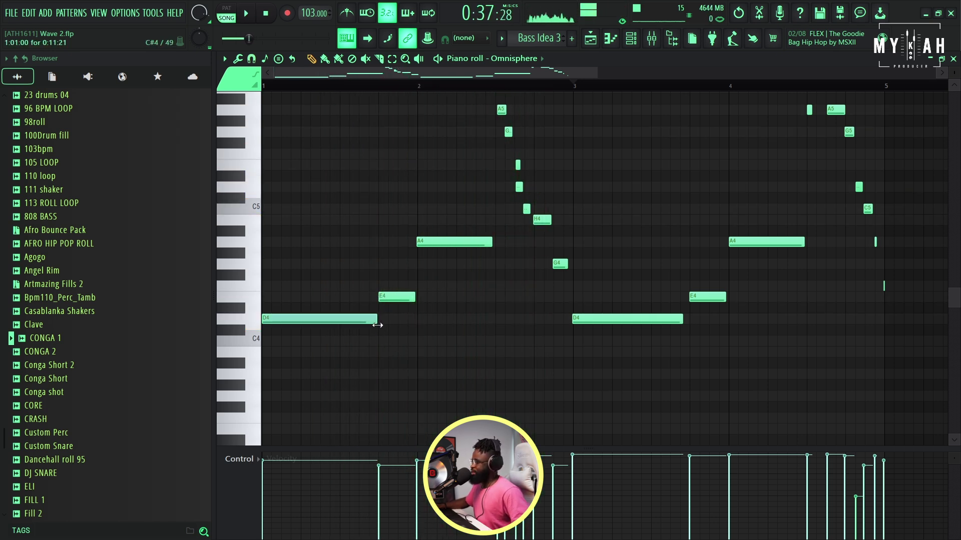
Step: Align the bar 2 run by moving A5 to 2:09:00, G5 to 2:10:00 and E5 to 2:11:00, and shorten the G5
scroll(430, 215, "up", 4)
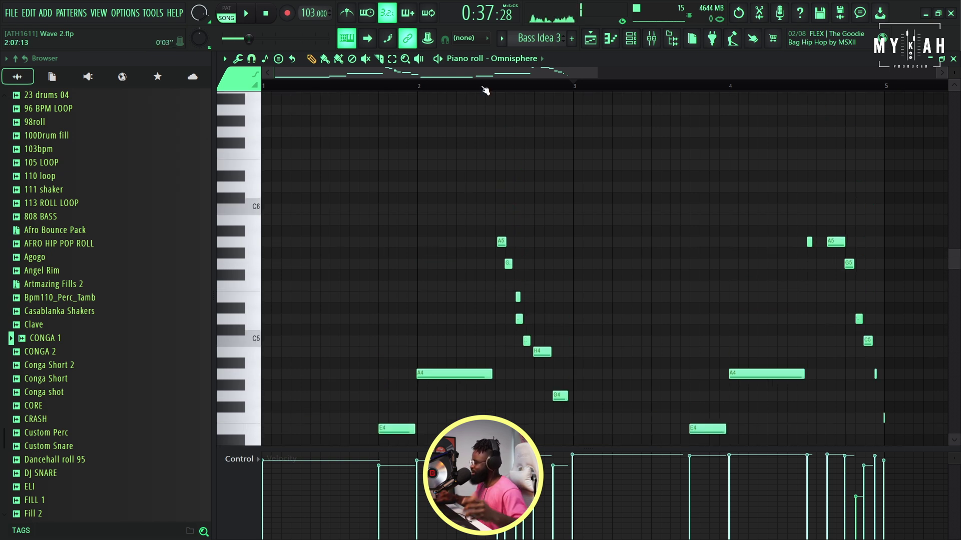
scroll(485, 90, "up", 5)
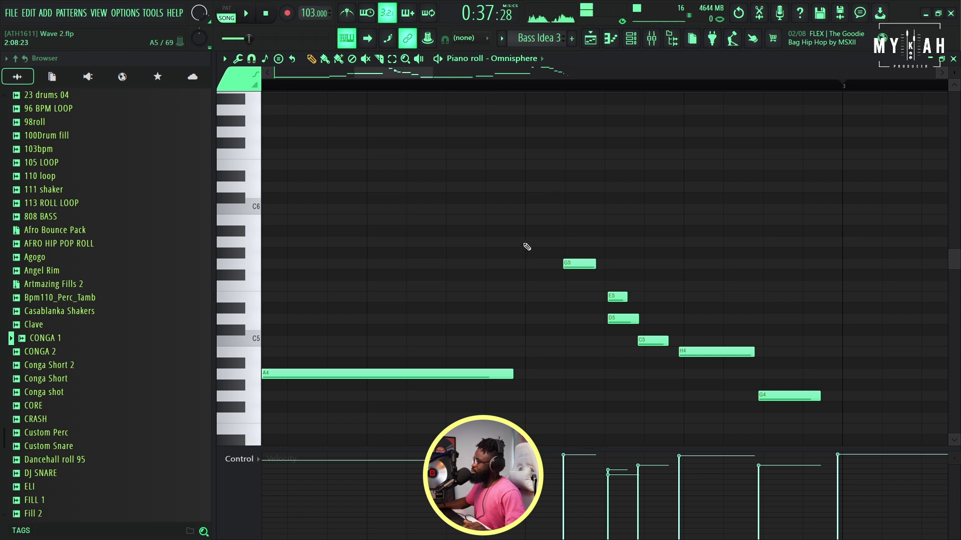
right_click(568, 264)
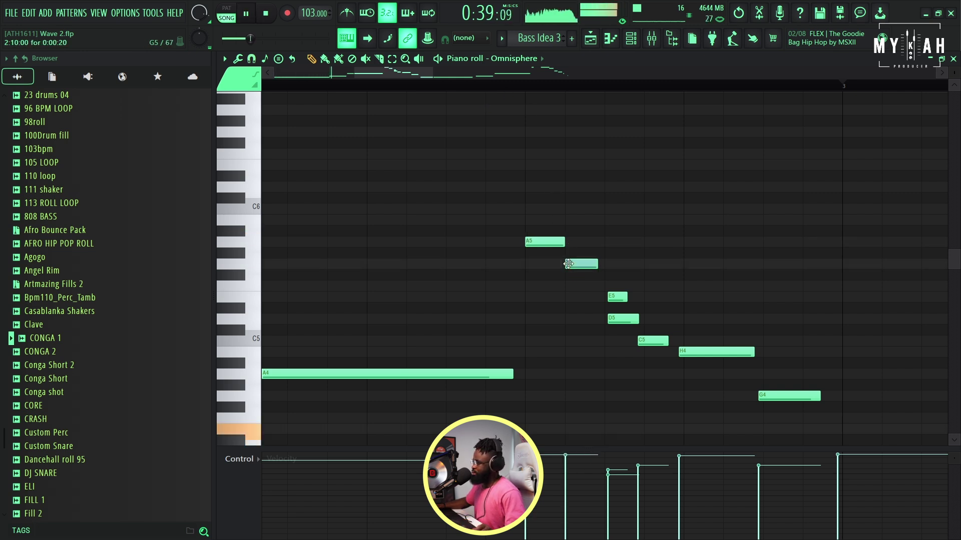
left_click_drag(597, 264, 590, 265)
key("space")
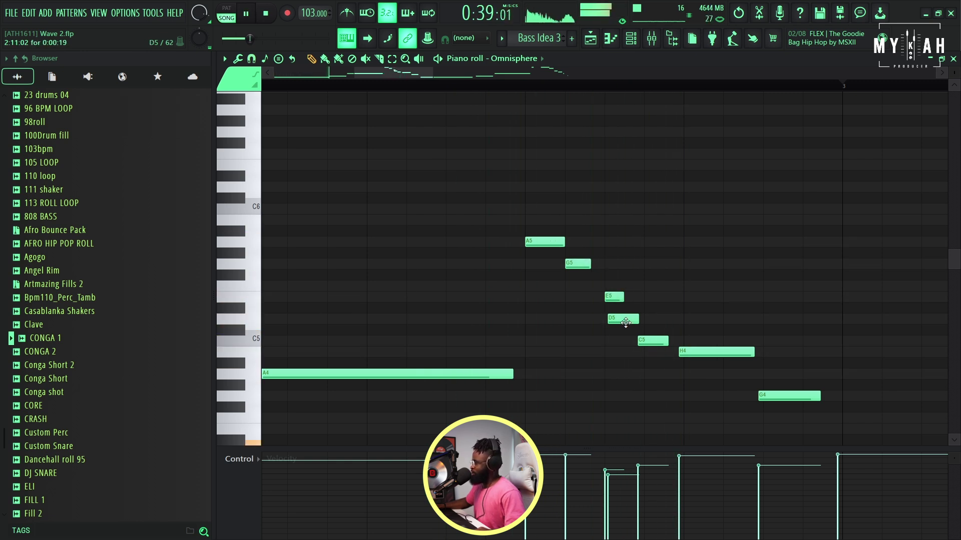
Step: Delete the D5 in bar 2 and move C5 to 2:12:00, H4 to 2:13:00 and G4 to 2:15:00
key("space")
right_click(624, 322)
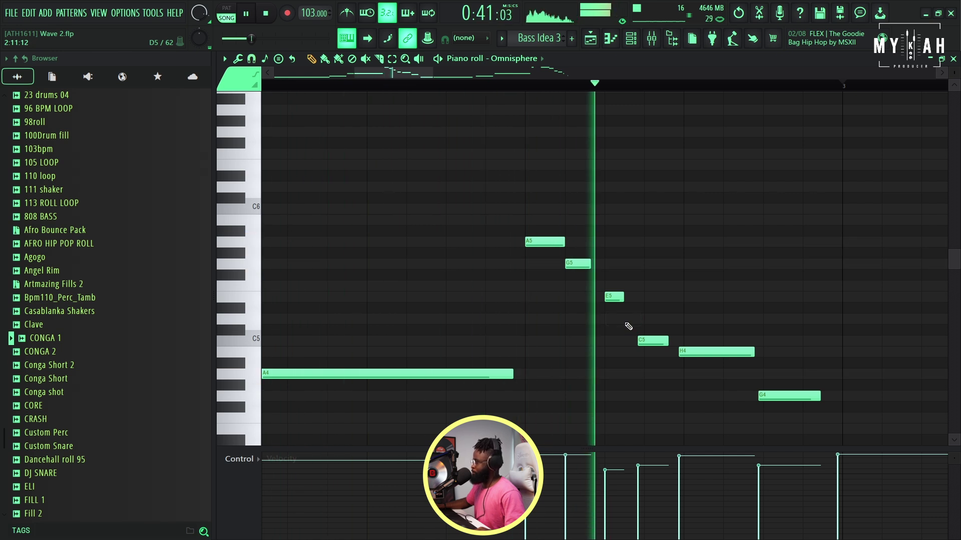
key("space")
left_click(646, 341)
key("space")
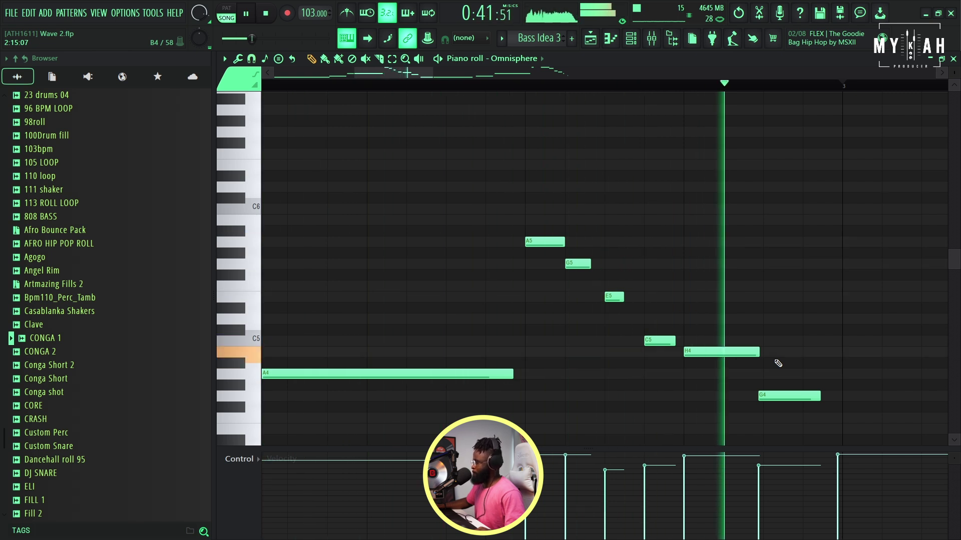
key("space")
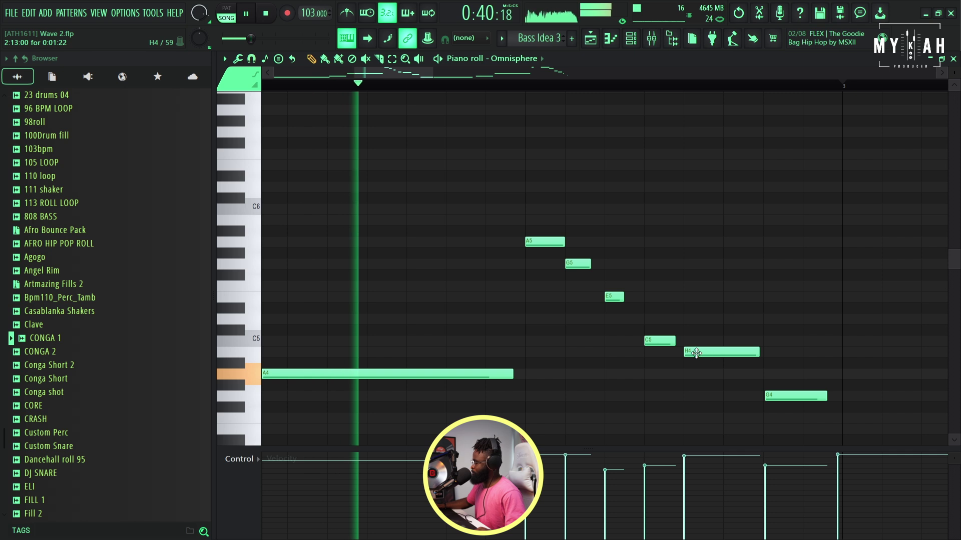
Step: Replace the two closing notes of bar 2 with one long G4 starting at 2:13:00
key("space")
left_click_drag(706, 351, 706, 395)
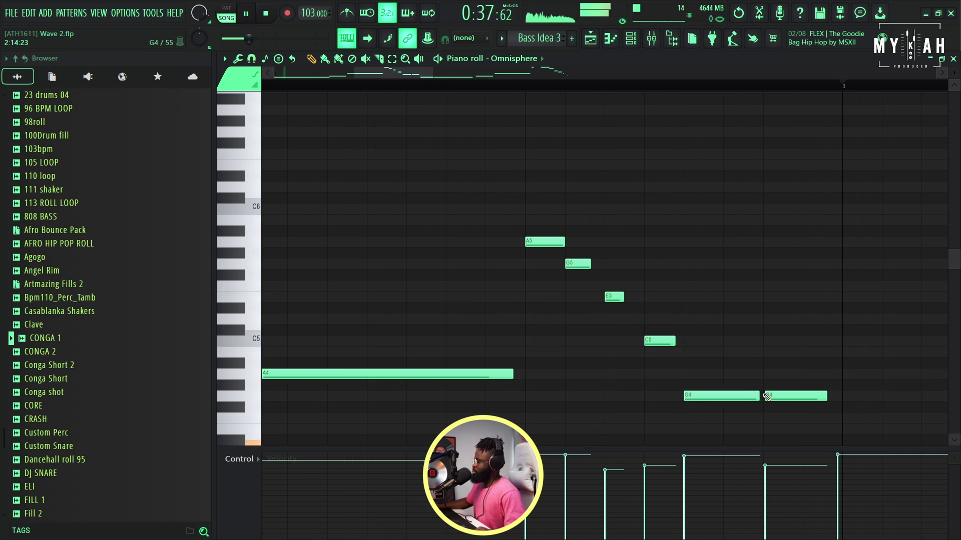
scroll(767, 397, "down", 3)
right_click(772, 331, "shift")
key("space")
right_click(773, 331)
left_click_drag(760, 329, 851, 331)
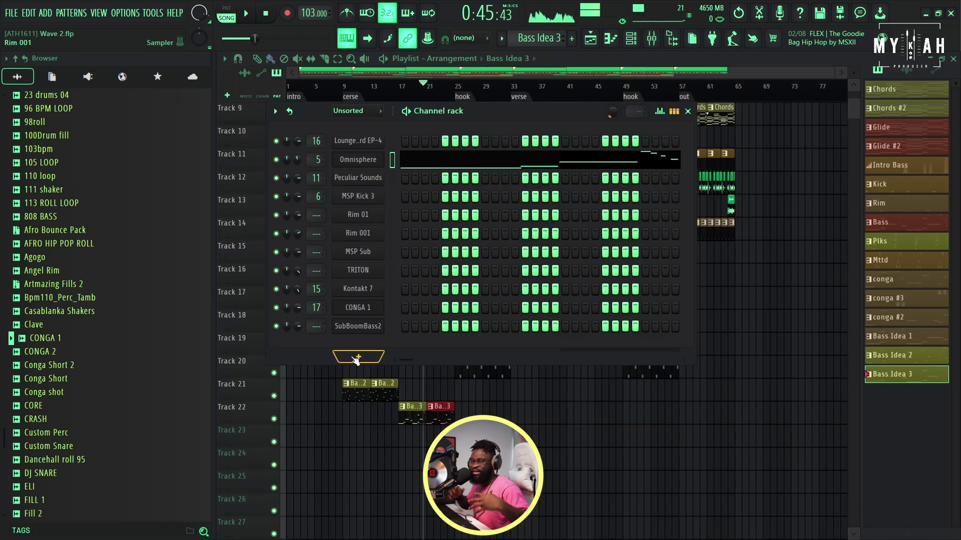
Step: Add a Trilian channel and load its saved fender preset, Clean Fender Mute - Full Range
left_click(357, 357)
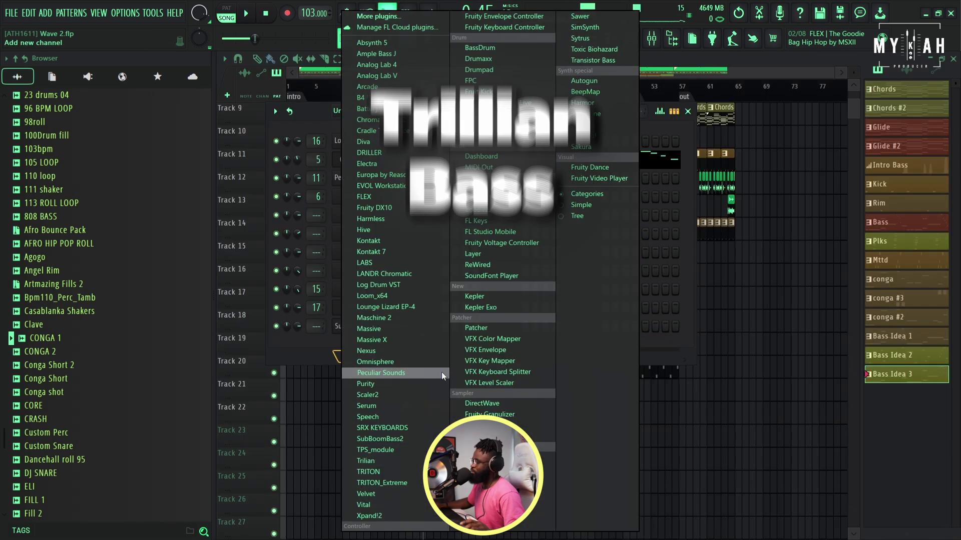
left_click(378, 463)
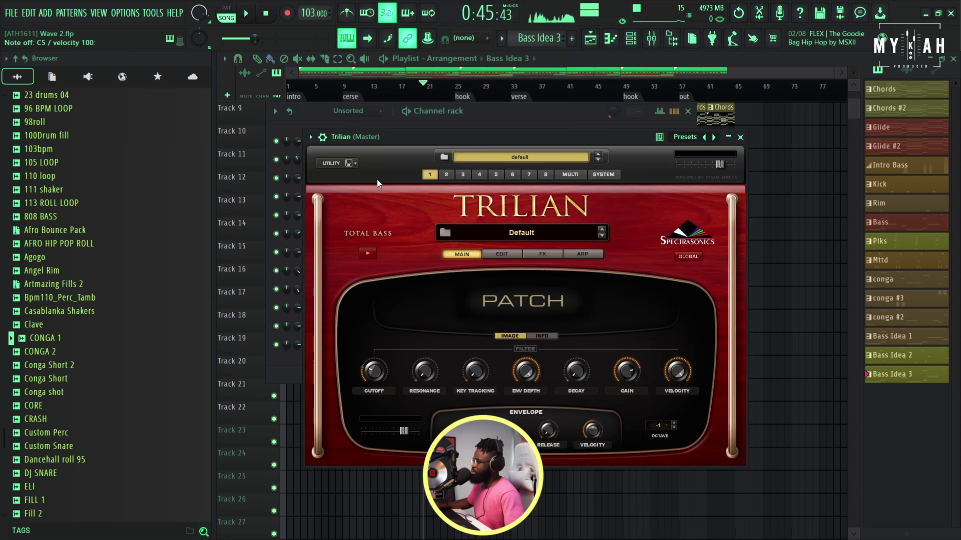
left_click(310, 138)
mouse_move(342, 174)
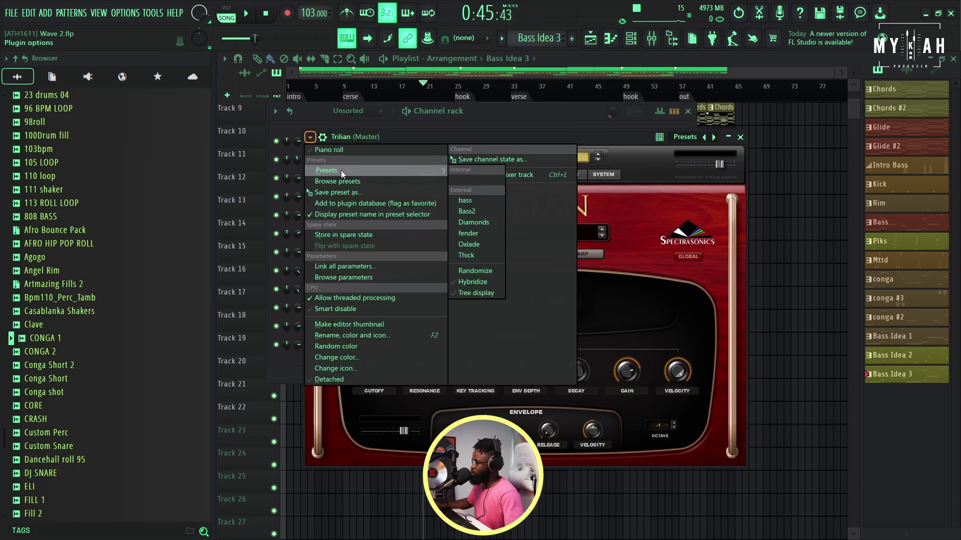
left_click(485, 234)
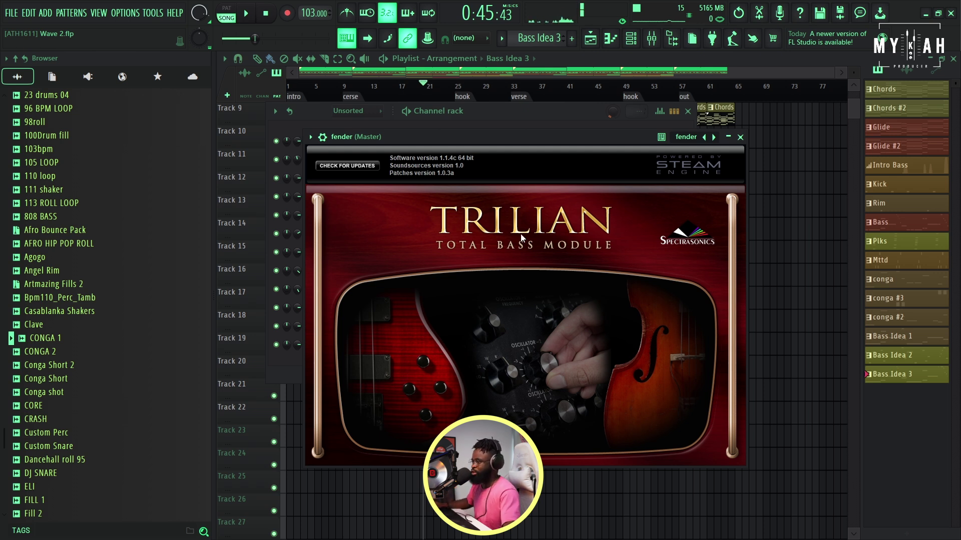
left_click(528, 230)
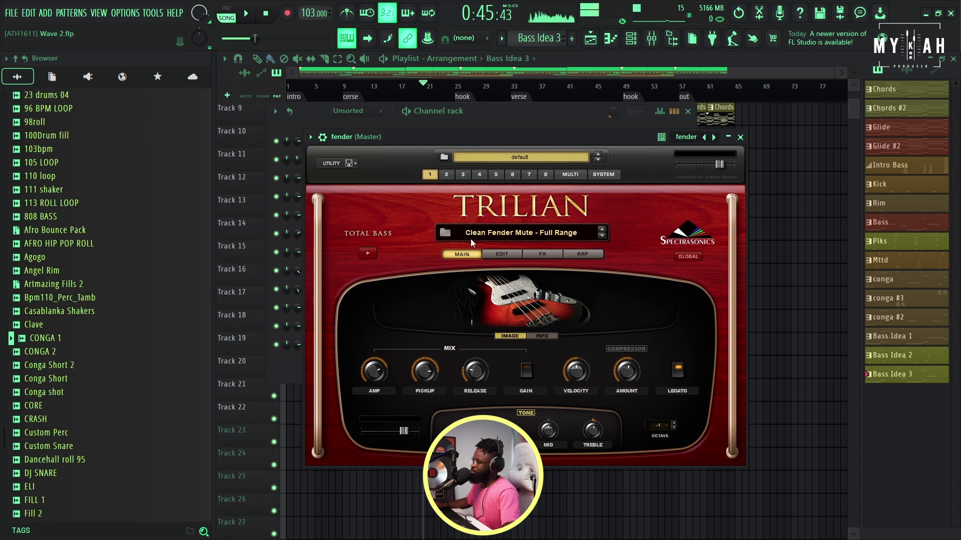
left_click(310, 137)
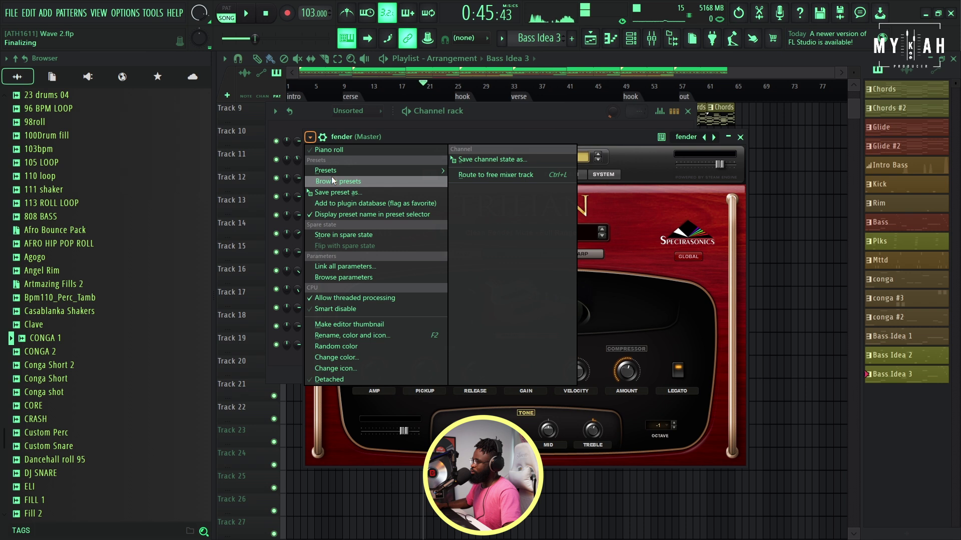
mouse_move(332, 172)
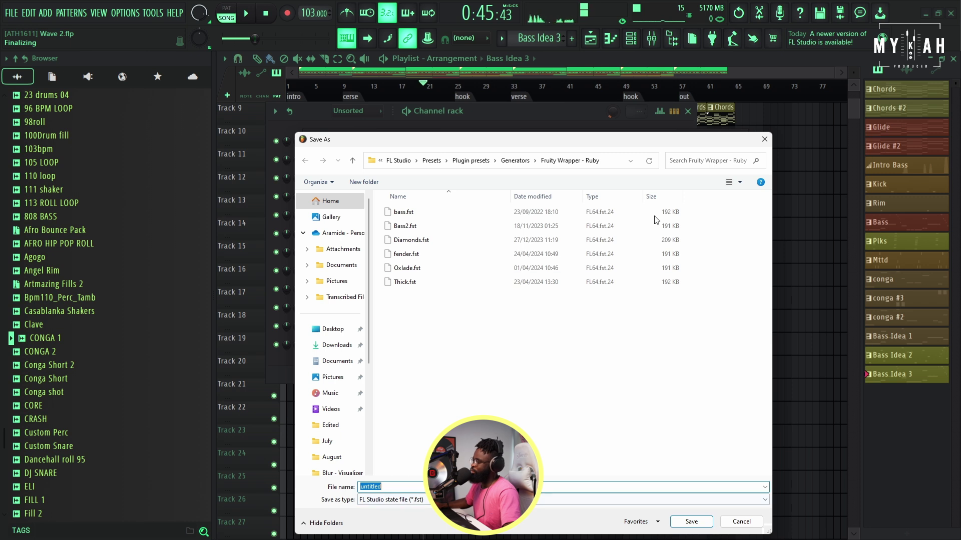
left_click(764, 140)
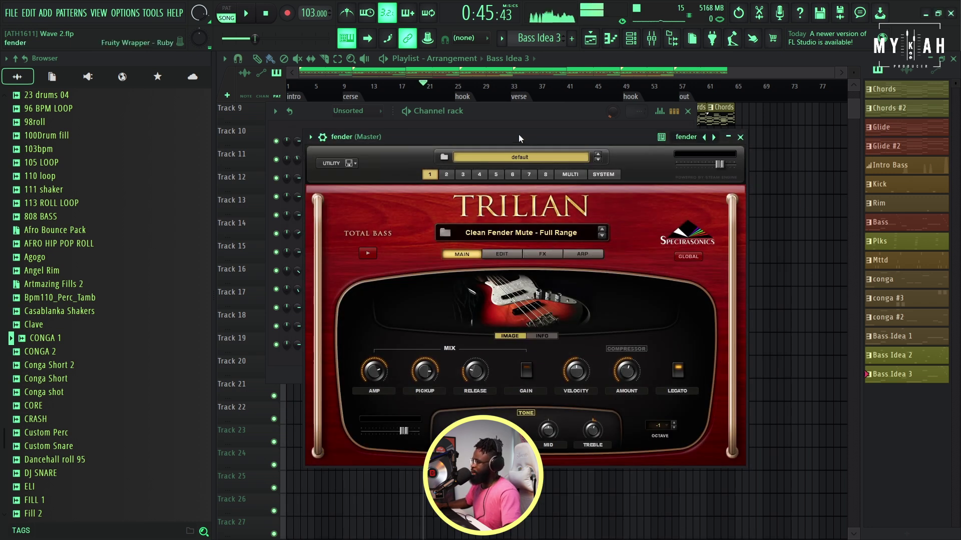
Step: Start the Bass 4 IDEA pattern with a 0:03:19 D4 at 1:01:00 and a shorter D4 at 1:07:00 on the fender channel
left_click_drag(519, 134, 521, 147)
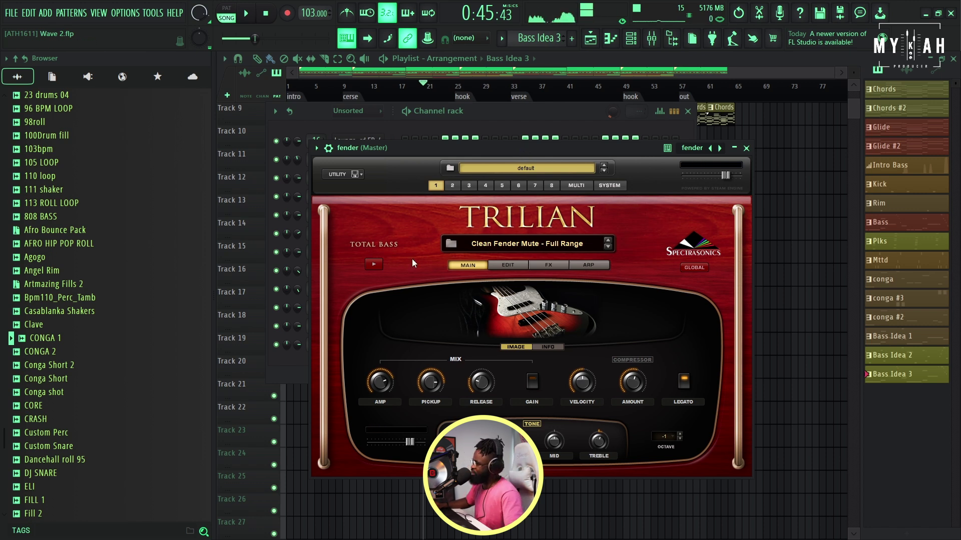
left_click(328, 148)
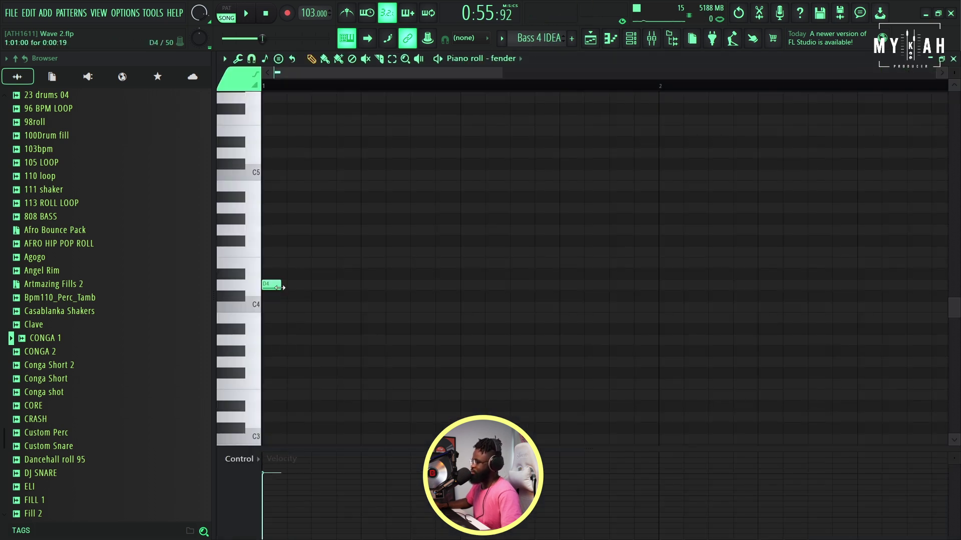
left_click_drag(279, 287, 355, 289)
key("space")
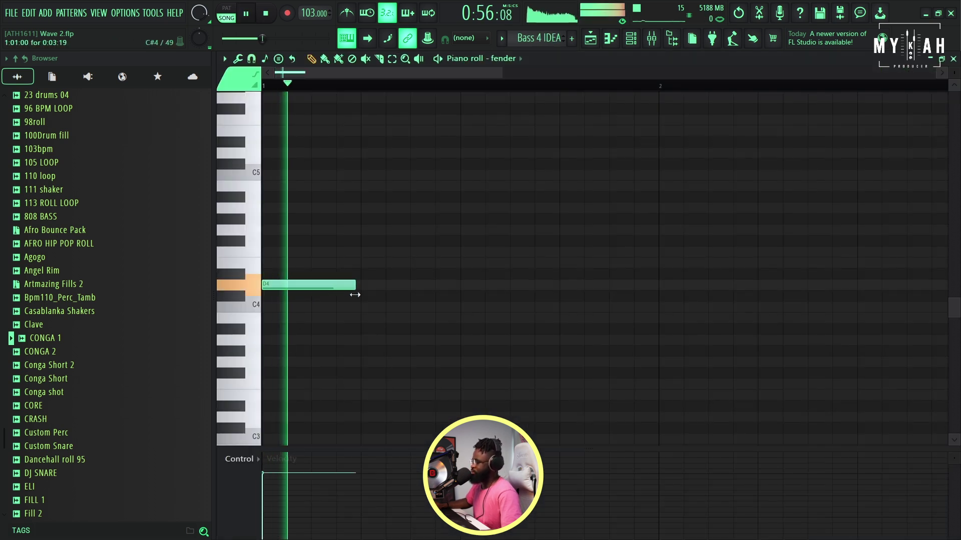
left_click(412, 286)
key("space")
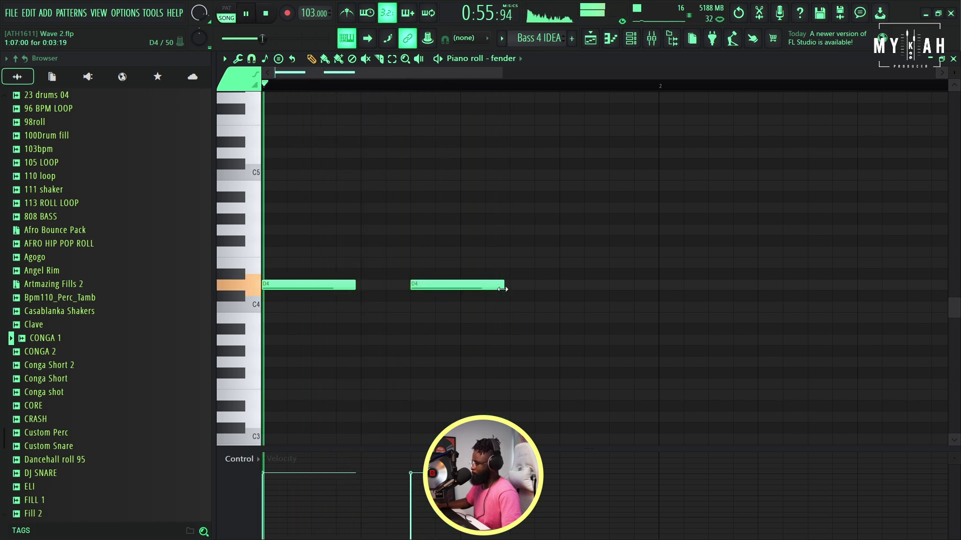
key("space")
left_click_drag(502, 289, 456, 290)
key("space")
Step: Add a rising run of E4 at 1:14:00 for 0:00:12, G4 at 1:15:00 and A4 at 1:16:00 for 0:00:14 each
left_click(588, 287)
key("space")
left_click_drag(627, 289, 590, 262)
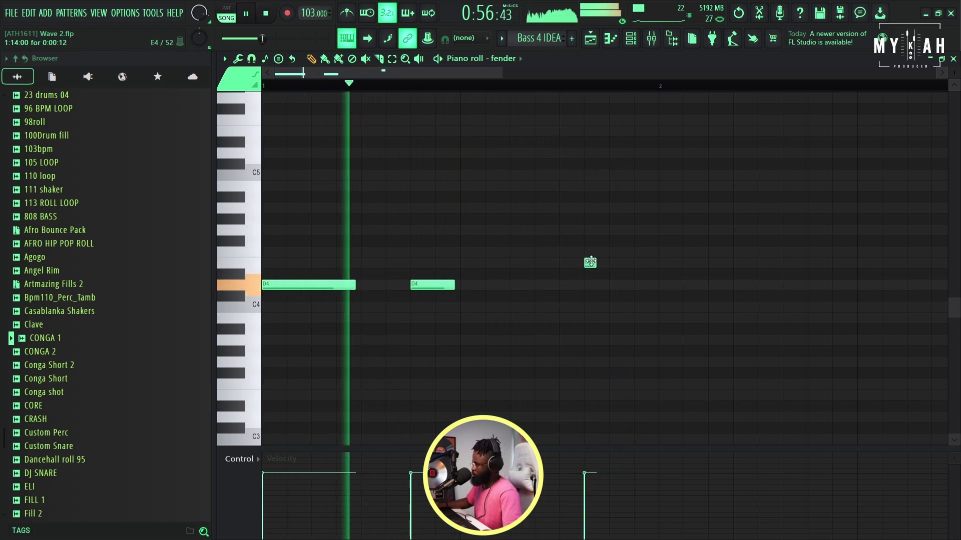
left_click(613, 230)
left_click_drag(619, 232, 623, 231)
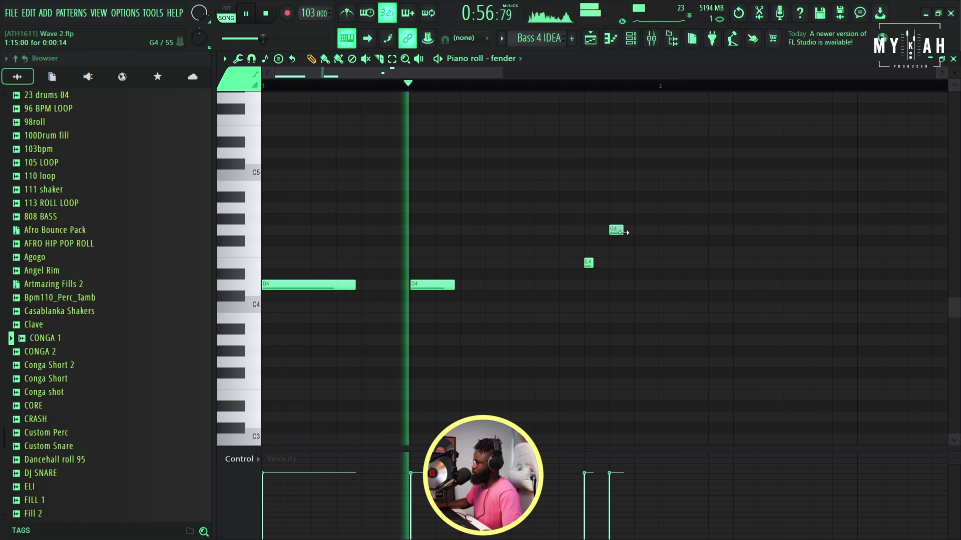
left_click(640, 209)
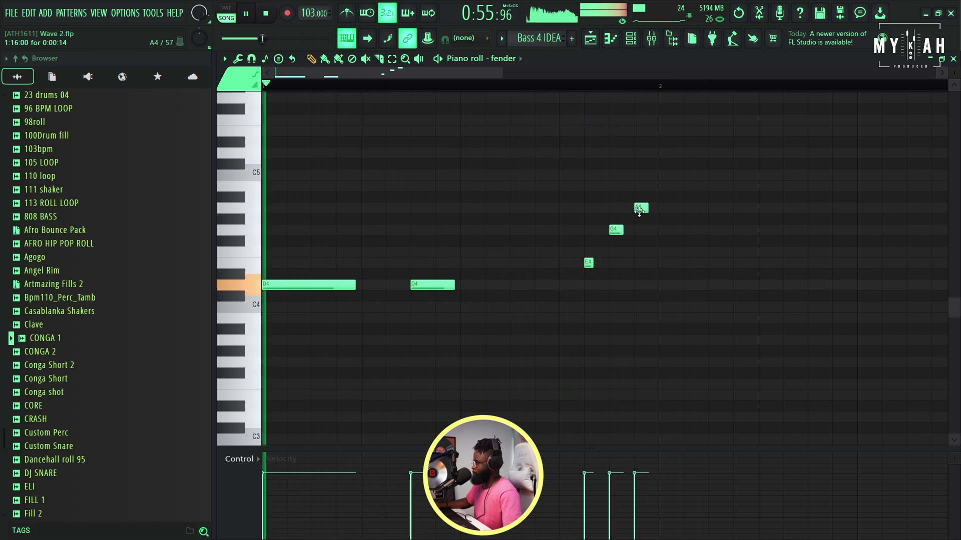
Step: Add a long A3 at the start of bar 2 and extend the second D4 to just before the E4
key("space")
left_click_drag(668, 285, 664, 341)
key("space")
left_click_drag(672, 341, 749, 340)
left_click_drag(453, 285, 556, 289)
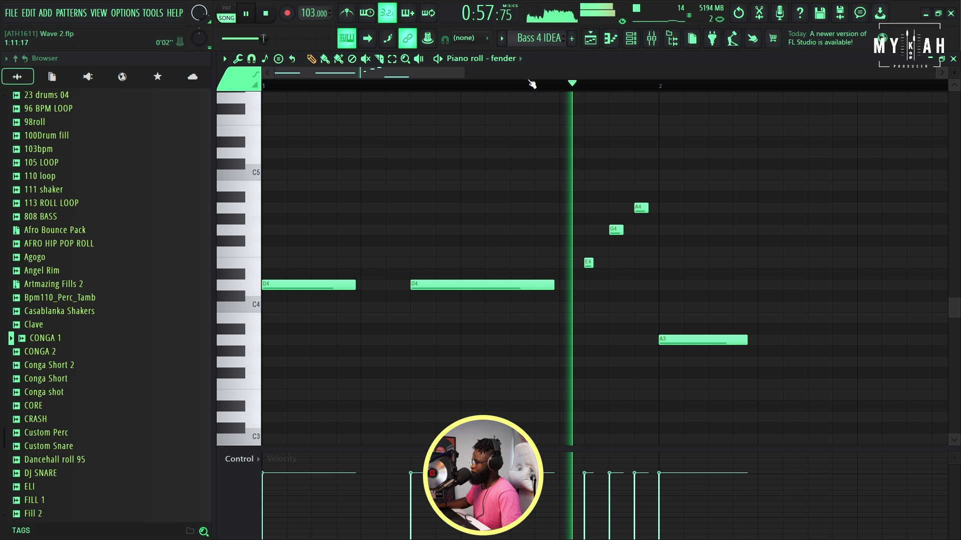
Step: Complete bar 2 with A3 at 2:07:00, short A3 stabs at 2:10, 2:11 and 2:12, and 0:01:21 G3 notes at 2:13:00 and 2:15:00
scroll(520, 90, "down", 3)
scroll(522, 100, "down", 1)
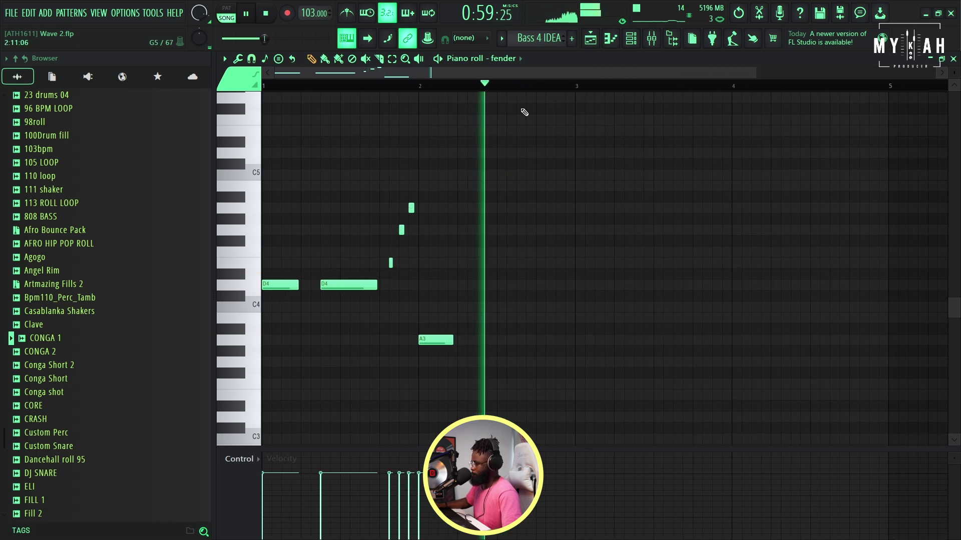
left_click(512, 341)
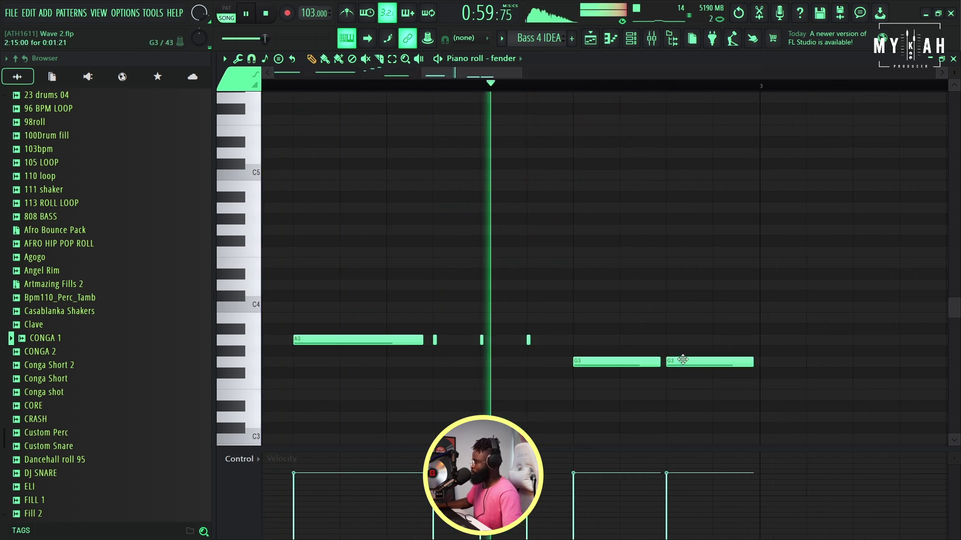
key("space")
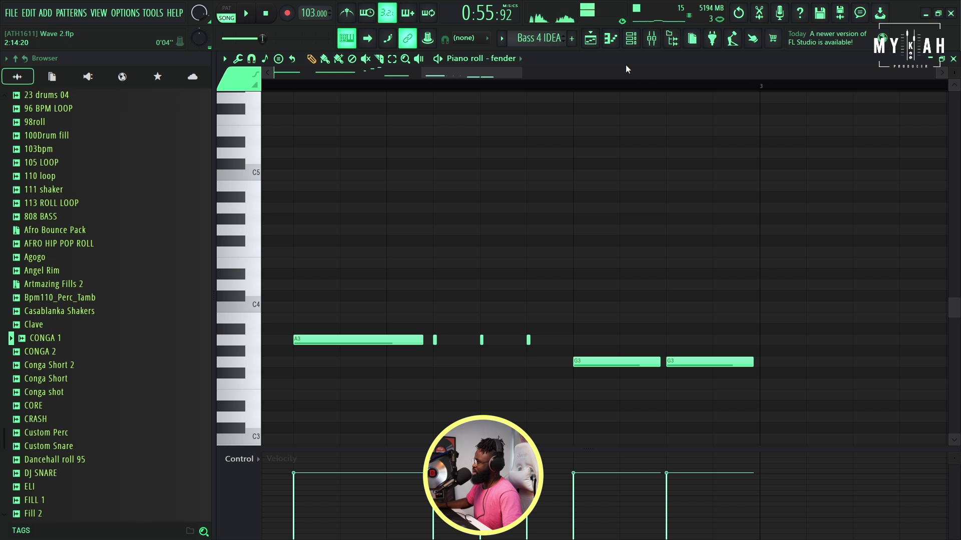
Step: Return to the playlist and repeat the Bass 4 IDEA clip on Track 23 through bar 31
left_click(591, 39)
key("space")
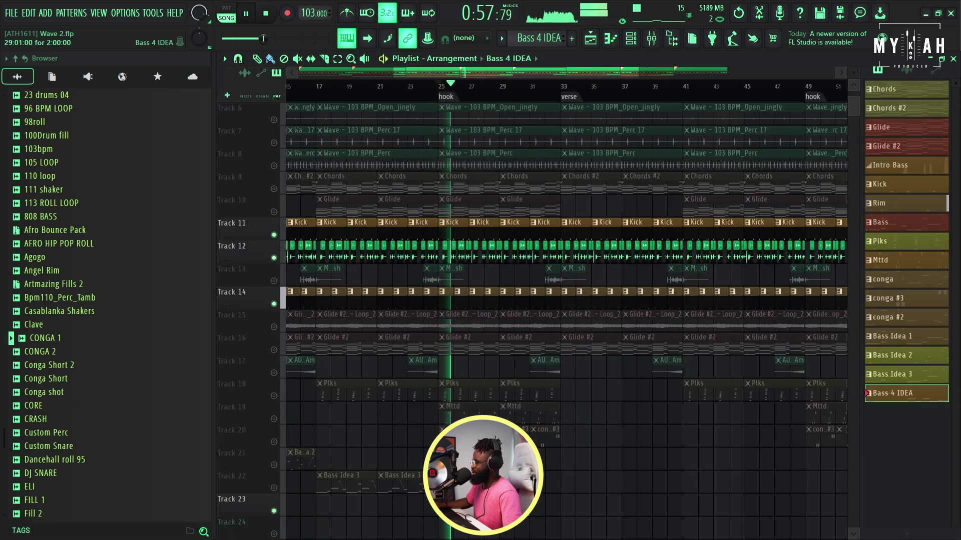
left_click(533, 509)
key("space")
key("space")
key("space")
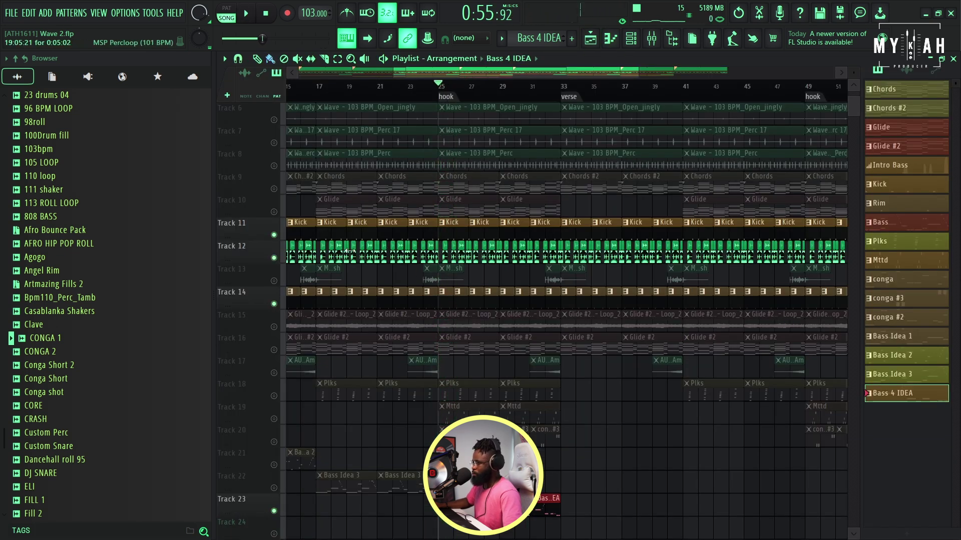
Step: Play the arrangement from the hook and unmute Tracks 8, 7 and 6
key("space")
left_click(274, 166)
left_click(273, 143)
left_click(274, 120)
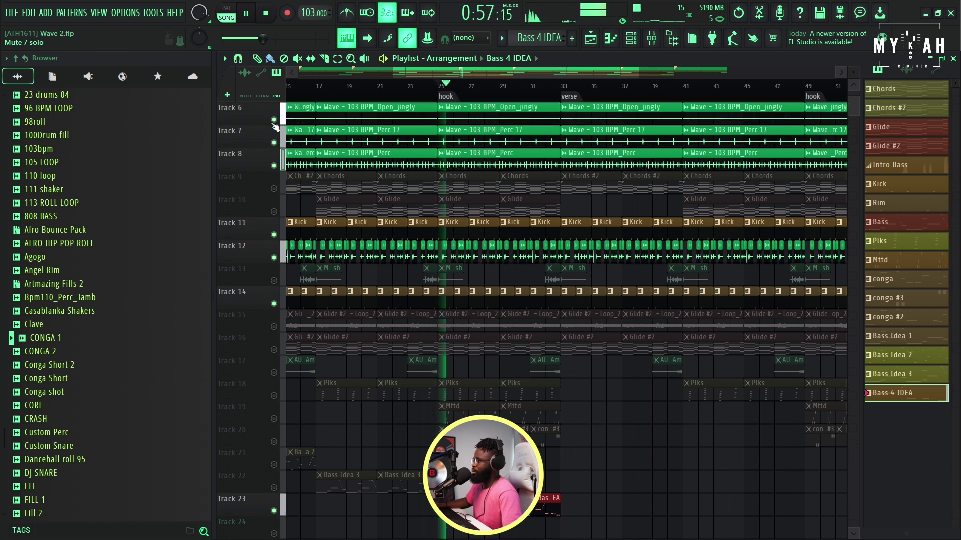
scroll(275, 125, "up", 5)
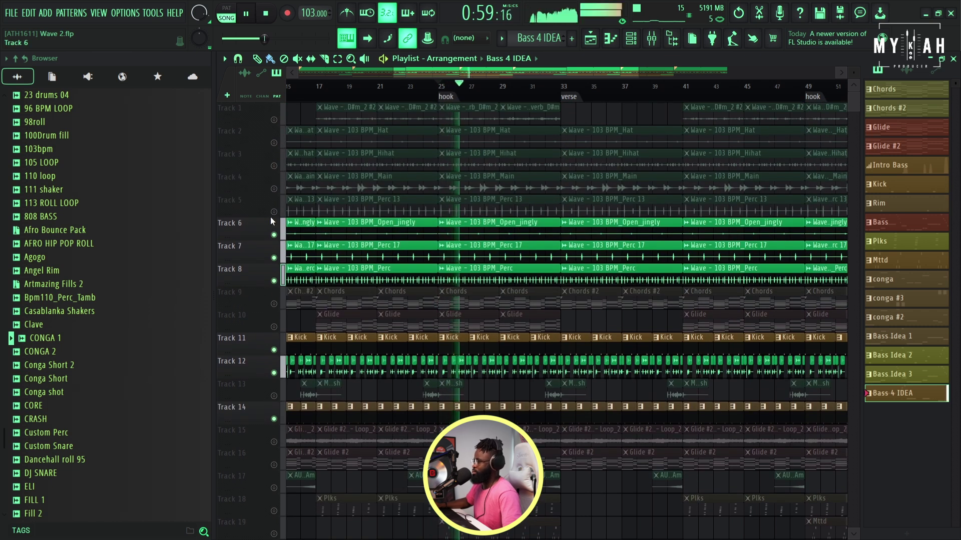
Step: Bring Tracks 5, 3 and 2 back into the mix by unmuting them during playback of the hook
left_click(273, 212)
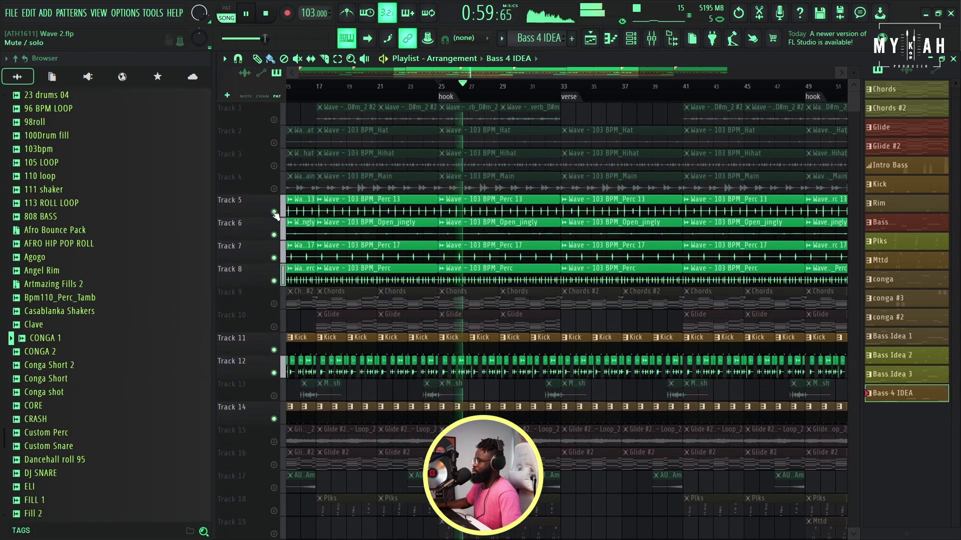
left_click(273, 165)
left_click(273, 142)
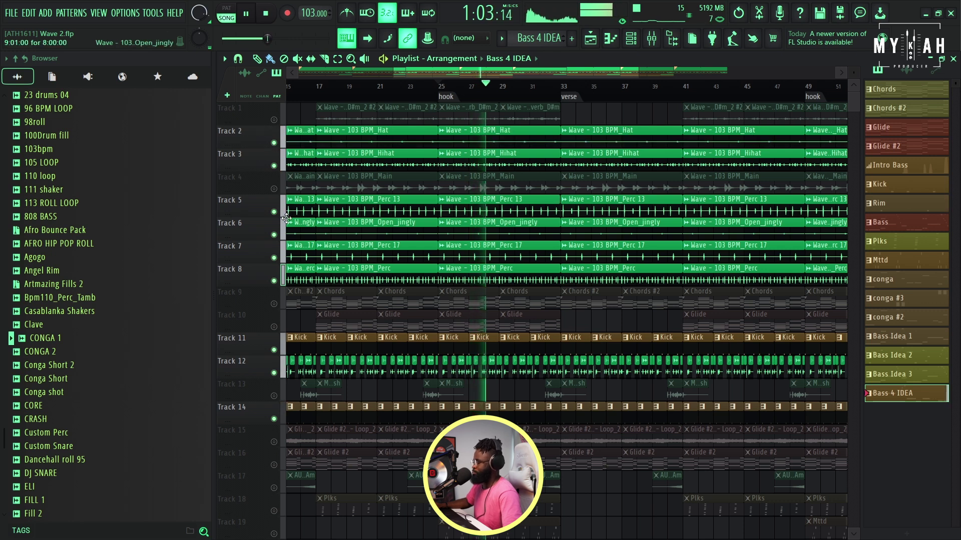
scroll(403, 279, "down", 6)
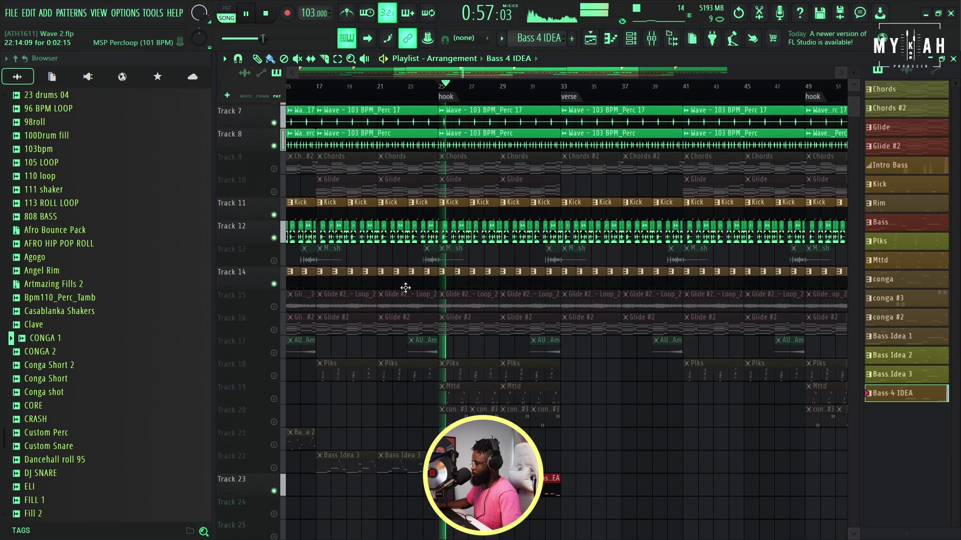
scroll(425, 339, "down", 2)
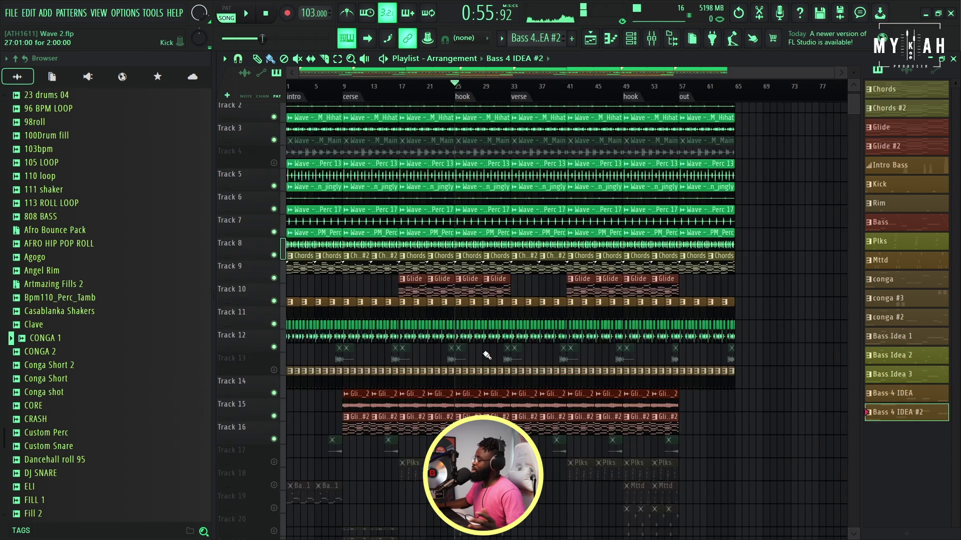
Step: Solo Track 19, play it from the intro and view the Bass Idea 1 notes before returning to the playlist
scroll(335, 358, "down", 6)
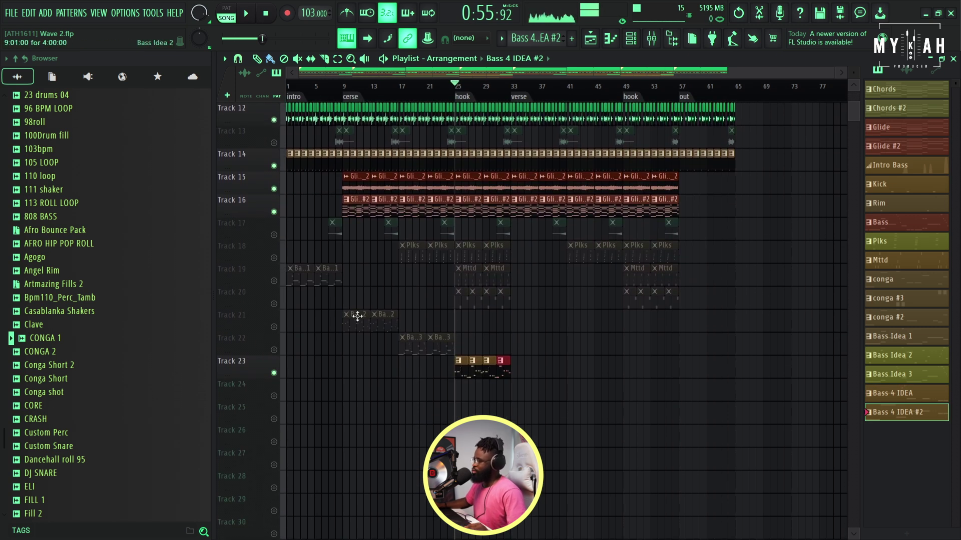
right_click(274, 281)
key("space")
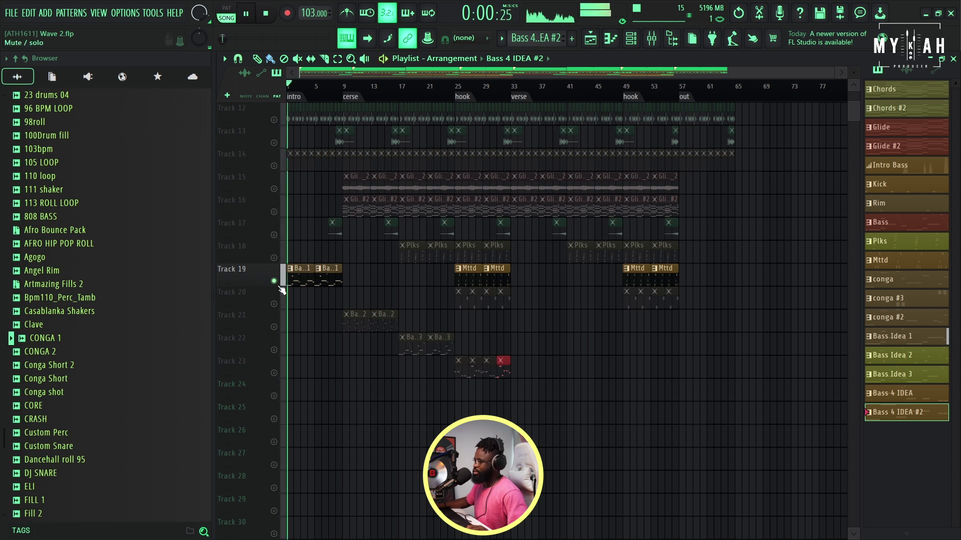
double_click(303, 283)
scroll(423, 85, "down", 3)
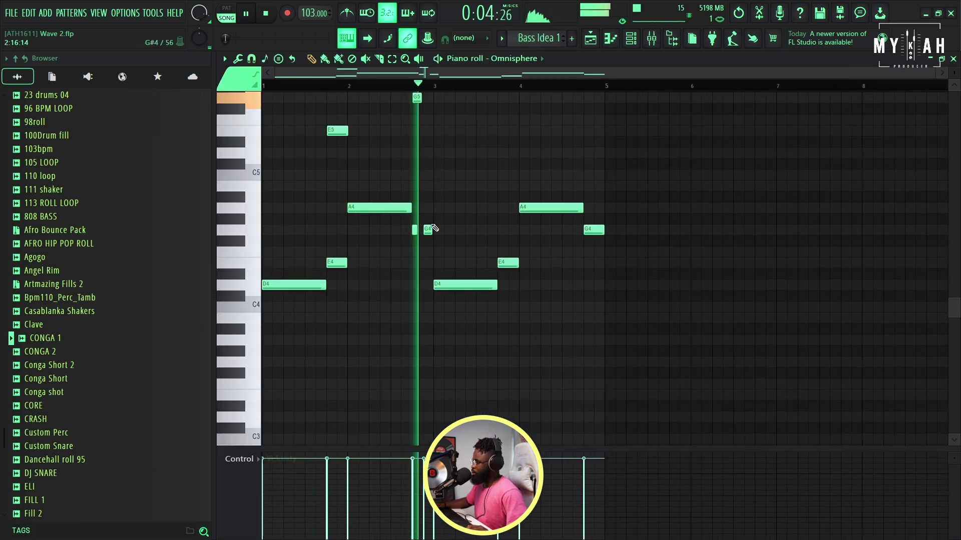
key("F5")
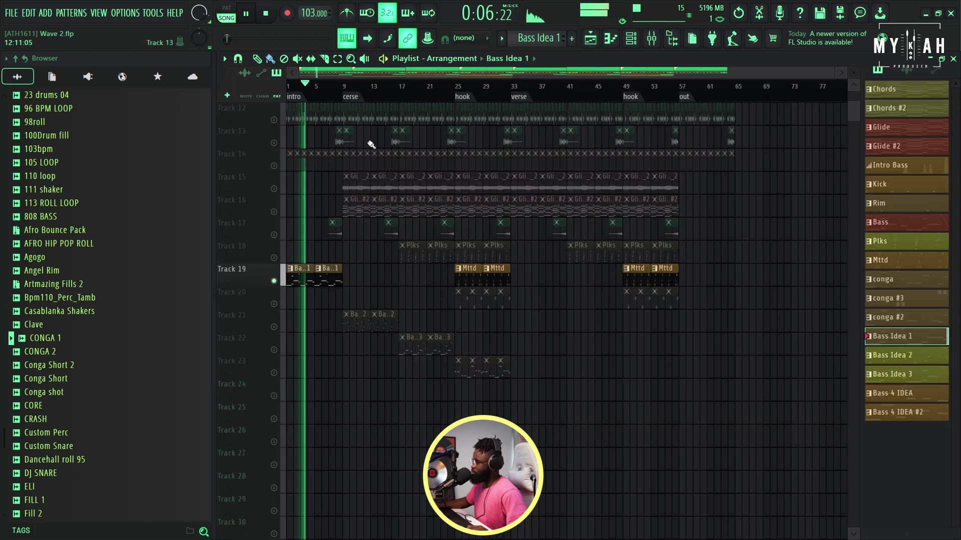
Step: Unmute Track 21 and play the Bass Idea 2 clips from bar 9
key("space")
left_click(343, 86)
left_click(274, 328)
key("space")
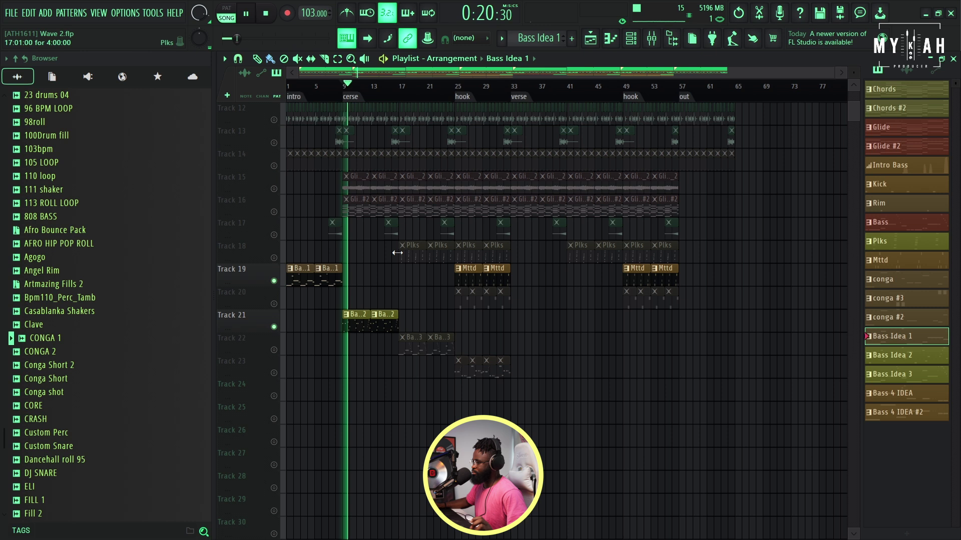
Step: Unmute Tracks 22 and 23 and move playback to the Bass 4 IDEA clips at bar 25
left_click(274, 350)
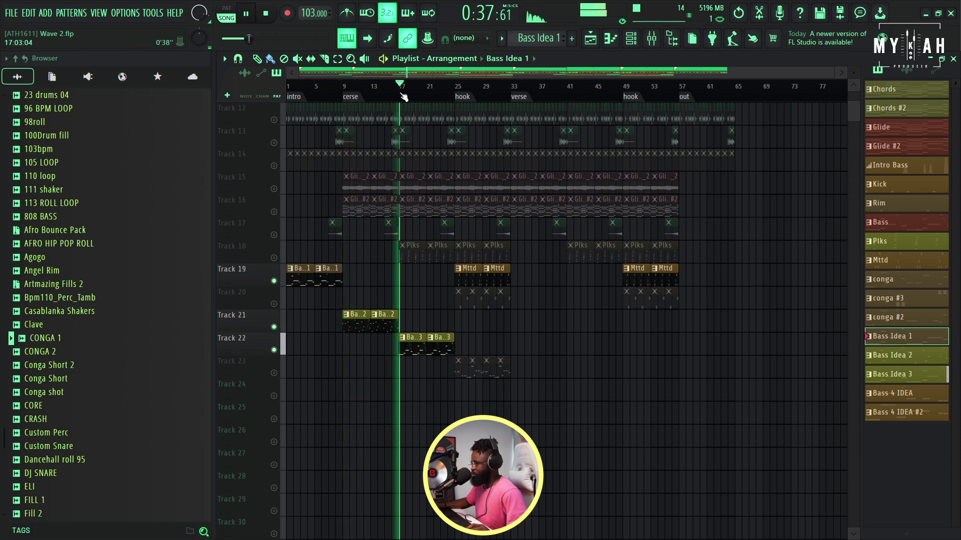
left_click(274, 373)
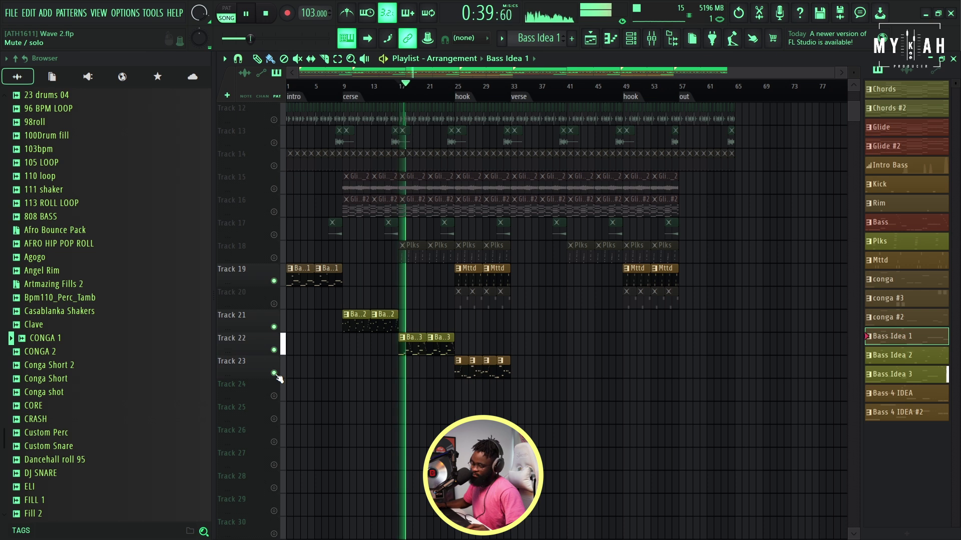
left_click(457, 89)
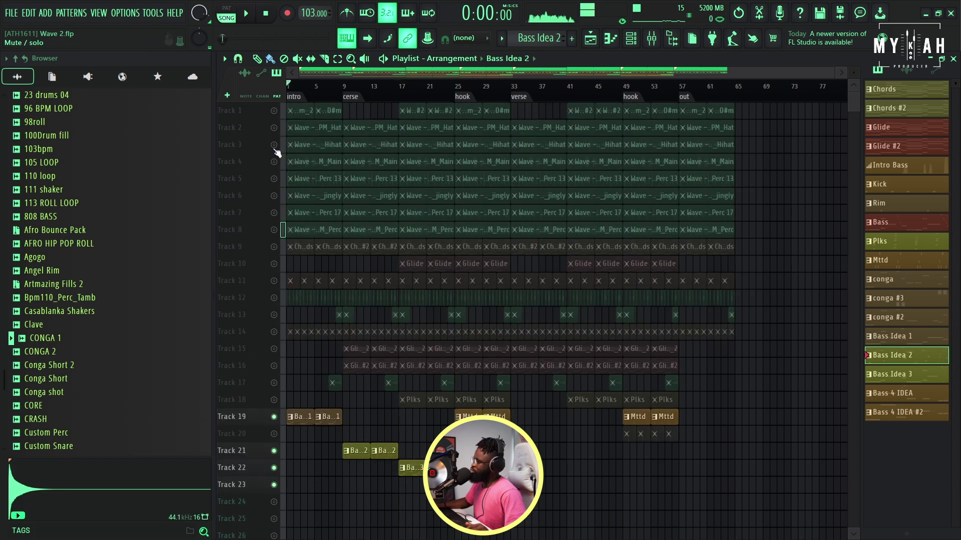
Step: Unmute all playlist tracks and play the full arrangement from the intro
left_click(274, 111)
right_click(278, 111)
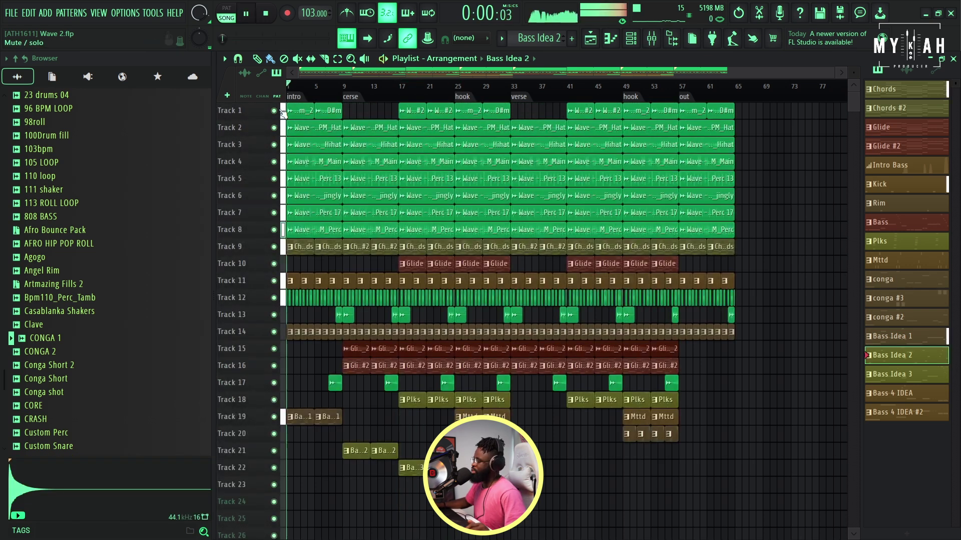
key("space")
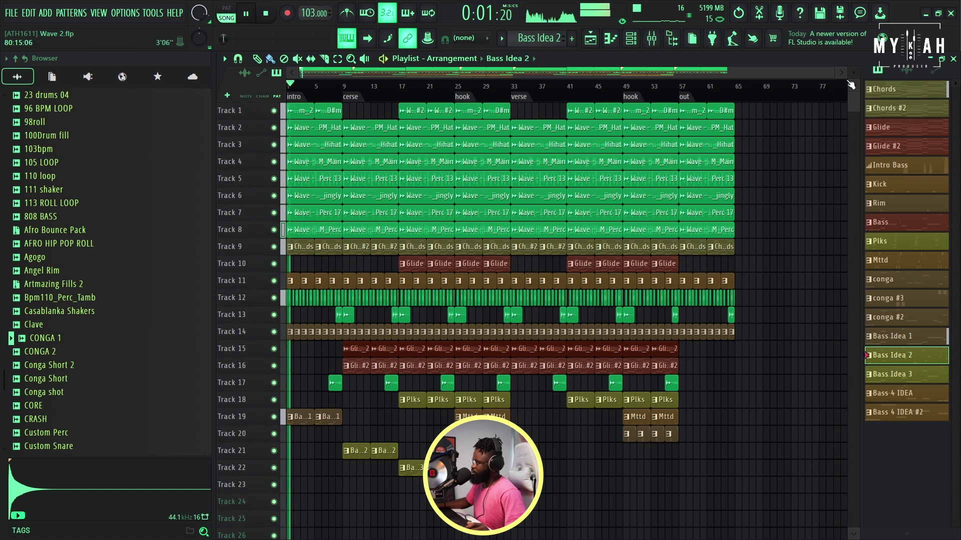
Step: Duplicate the bass clips on Tracks 21, 22 and 23 so the copies follow from bar 33 through bar 56
scroll(716, 259, "down", 5)
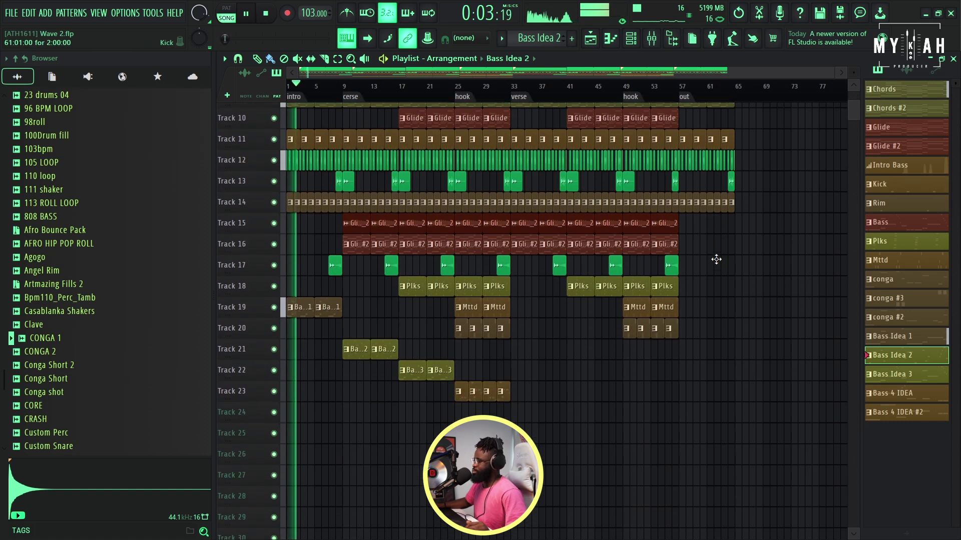
scroll(716, 259, "down", 1)
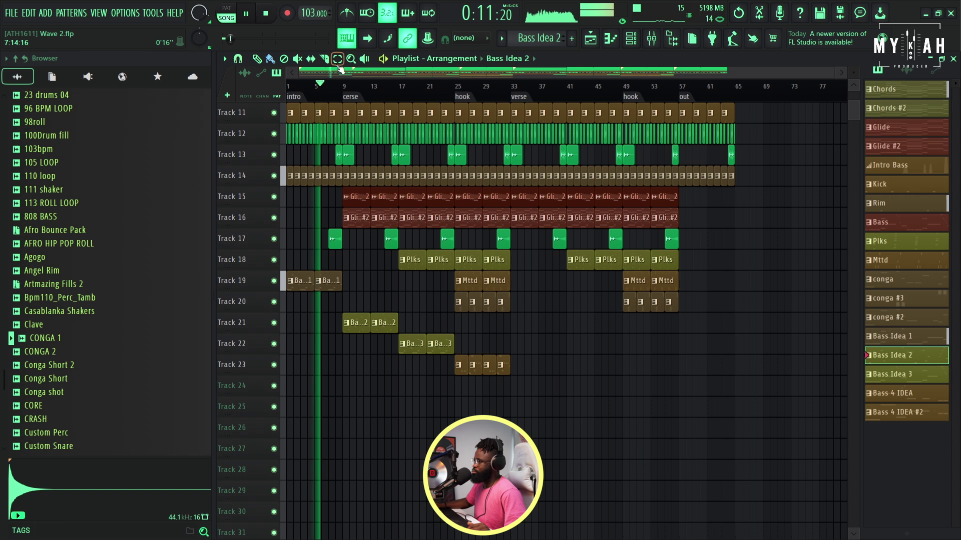
left_click_drag(349, 315, 543, 408)
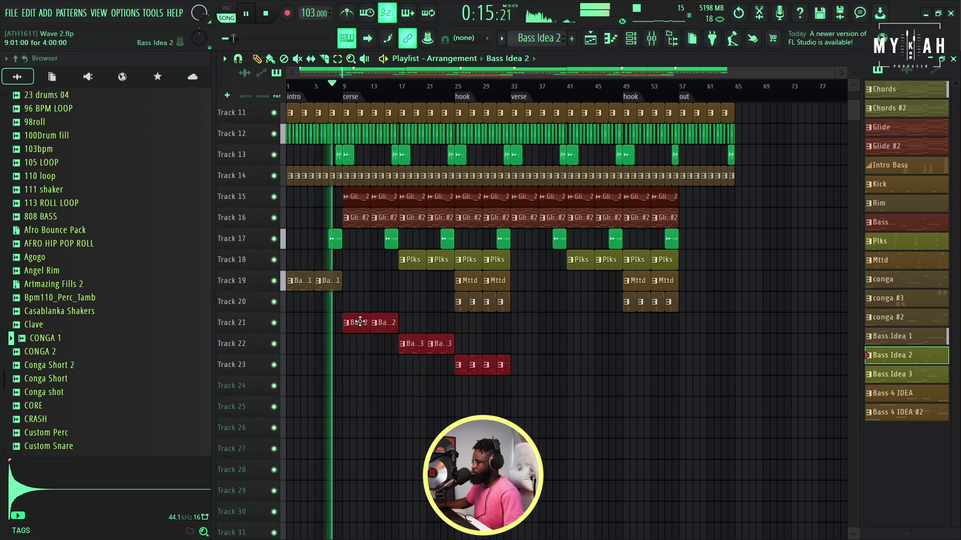
key("ctrl+b")
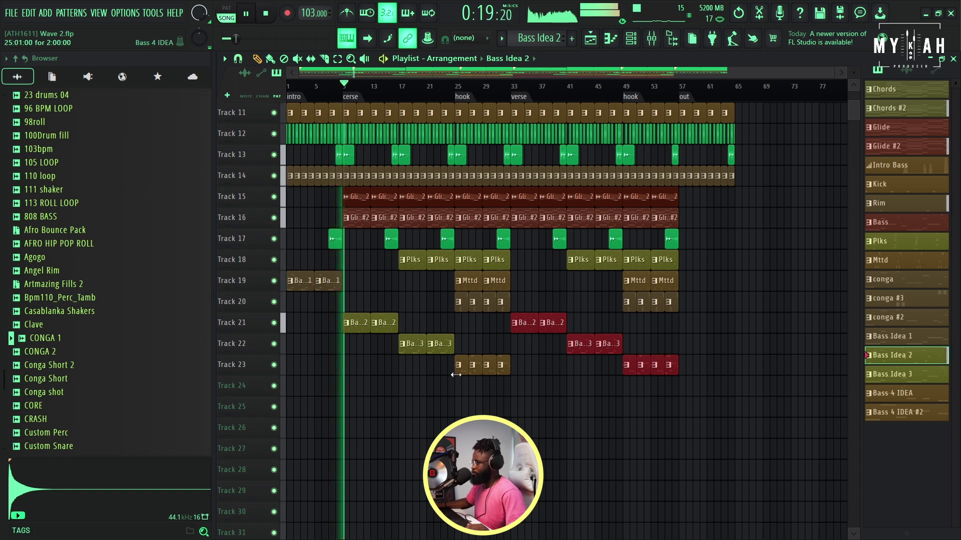
left_click(401, 396)
scroll(418, 411, "up", 3)
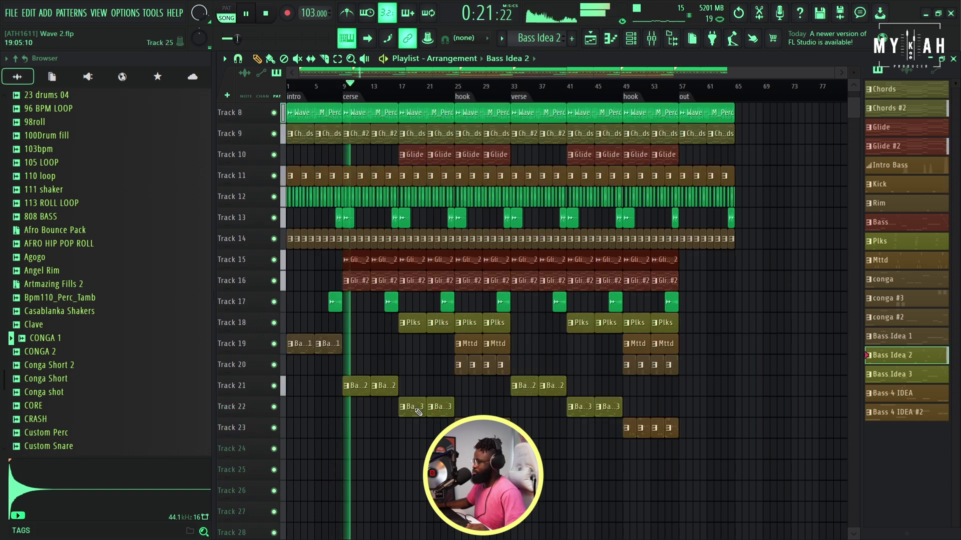
scroll(418, 412, "up", 7)
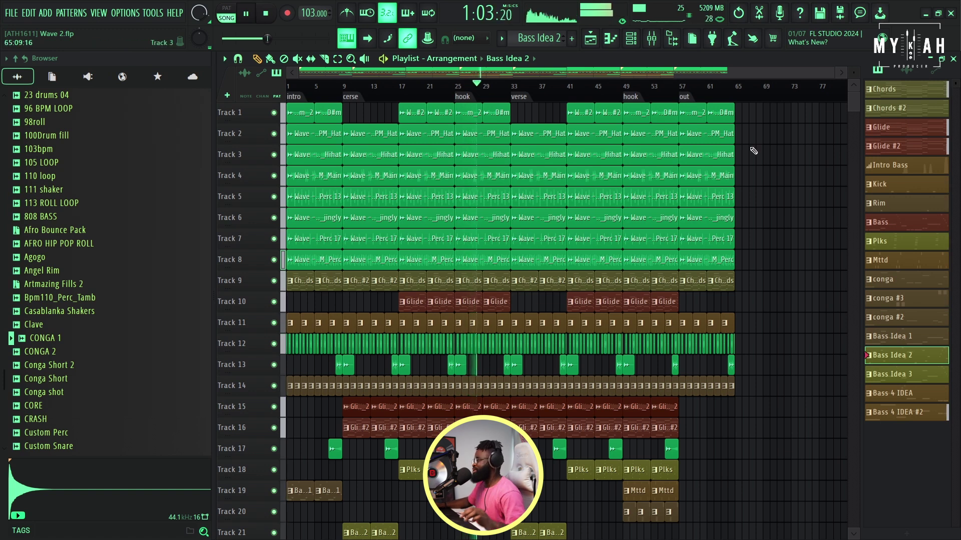
scroll(500, 300, "down", 3)
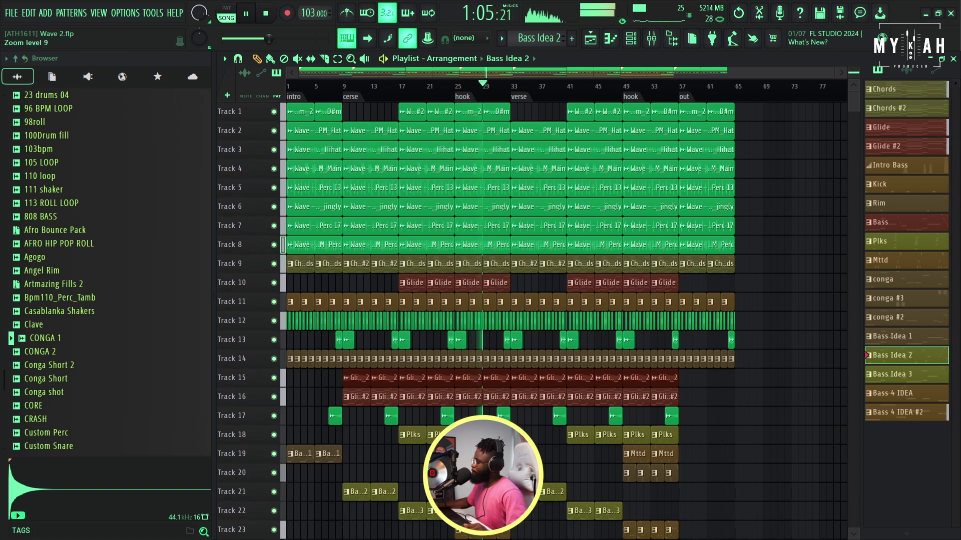